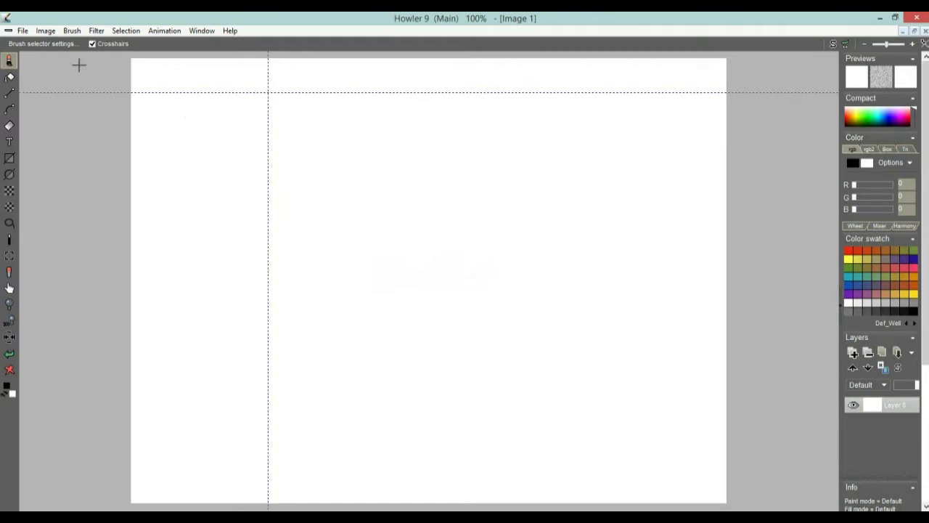
- Select the airbrush painting tool (size 100, opacity 132) for the blank canvas
{"action": "left_click", "coordinate": [10, 61]}
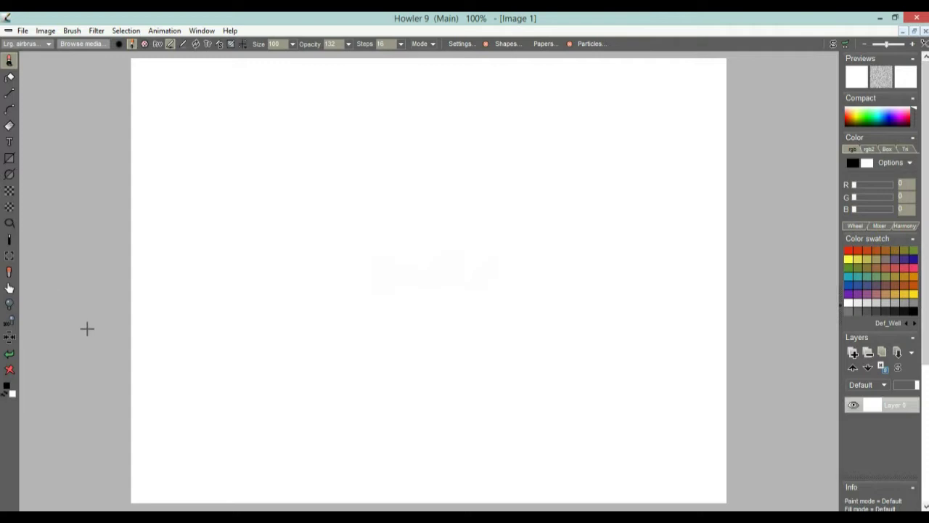
- Add a 'hello world' text box in the upper-left, resized smaller and nudged left and down
{"action": "left_click", "coordinate": [10, 141]}
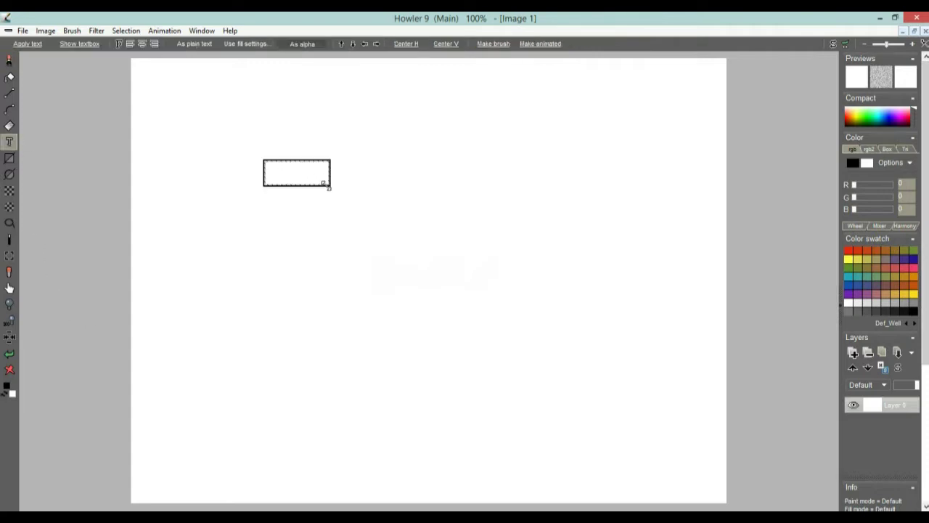
{"action": "left_click_drag", "start_coordinate": [328, 185], "coordinate": [400, 219]}
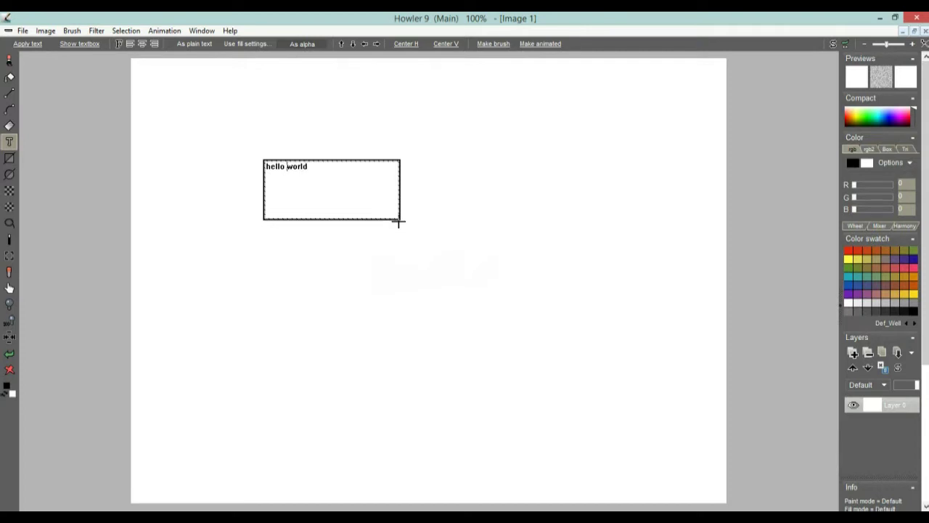
{"action": "left_click_drag", "start_coordinate": [399, 218], "coordinate": [381, 203]}
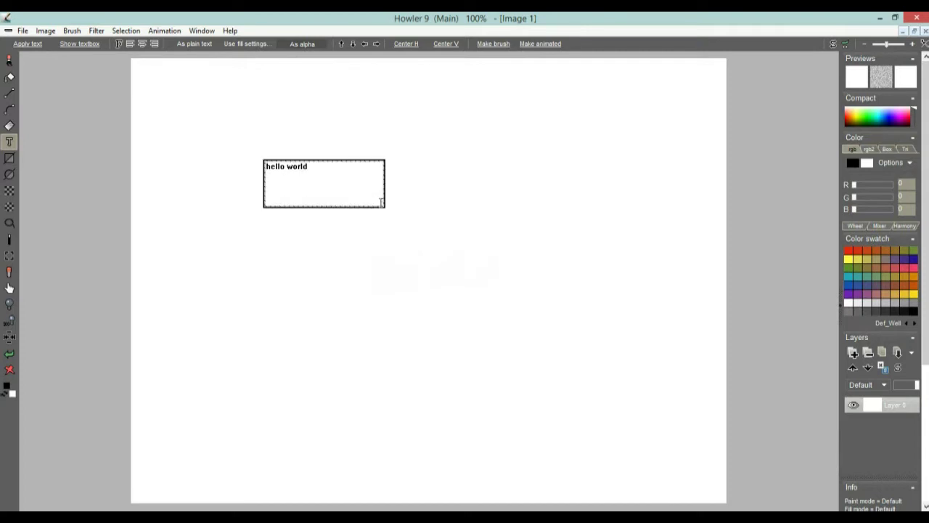
{"action": "left_click_drag", "start_coordinate": [326, 185], "coordinate": [298, 193]}
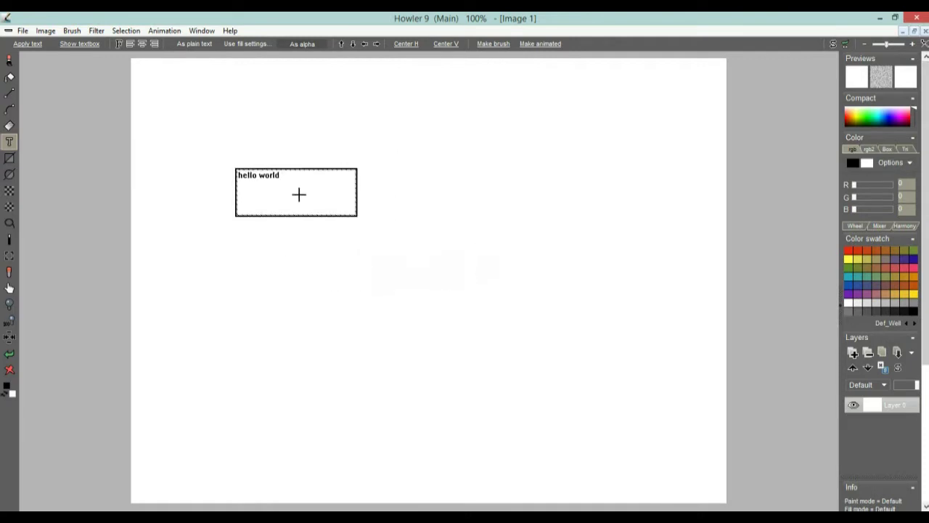
- Set the text font to Segoe UI Emoji in the Font lister and move the text up-left
{"action": "left_click", "coordinate": [119, 45]}
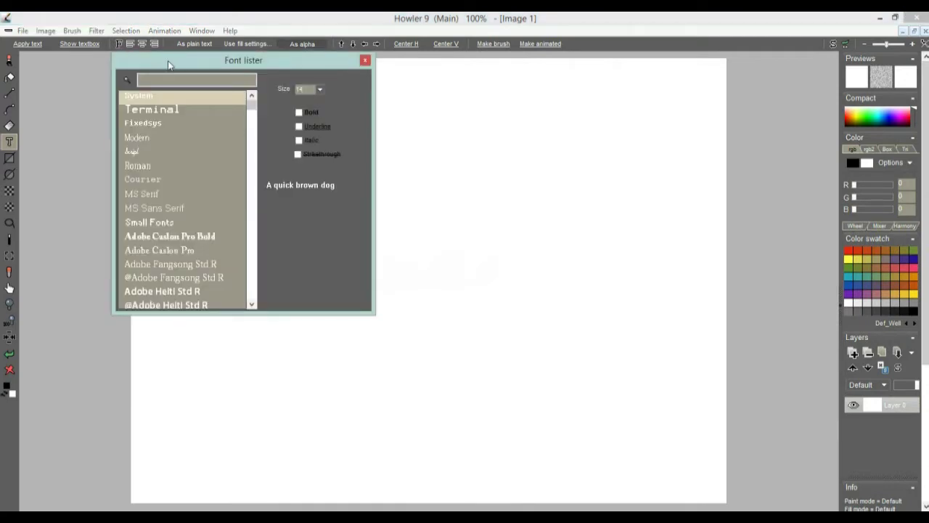
{"action": "left_click_drag", "start_coordinate": [167, 60], "coordinate": [116, 238]}
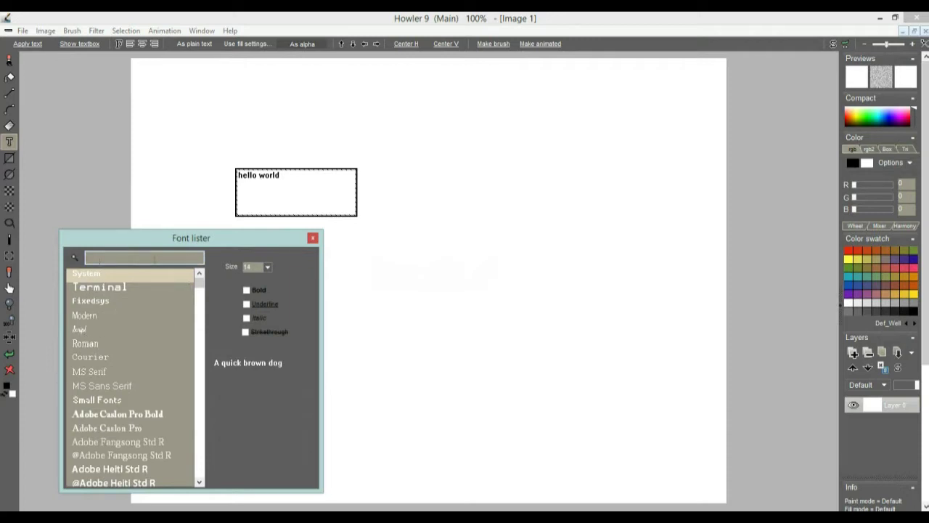
{"action": "left_click_drag", "start_coordinate": [199, 282], "coordinate": [200, 391]}
{"action": "left_click", "coordinate": [103, 357]}
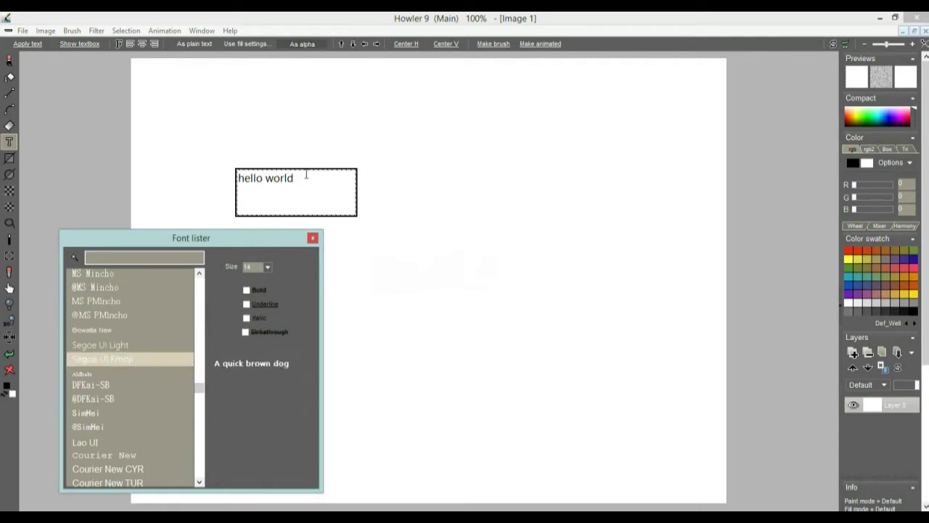
{"action": "left_click_drag", "start_coordinate": [295, 172], "coordinate": [268, 131]}
- Compare the Mincho fonts, return to Segoe UI Emoji, then search the font list for 'verd'
{"action": "left_click", "coordinate": [95, 286]}
{"action": "left_click", "coordinate": [99, 300]}
{"action": "left_click", "coordinate": [103, 319]}
{"action": "left_click", "coordinate": [106, 359]}
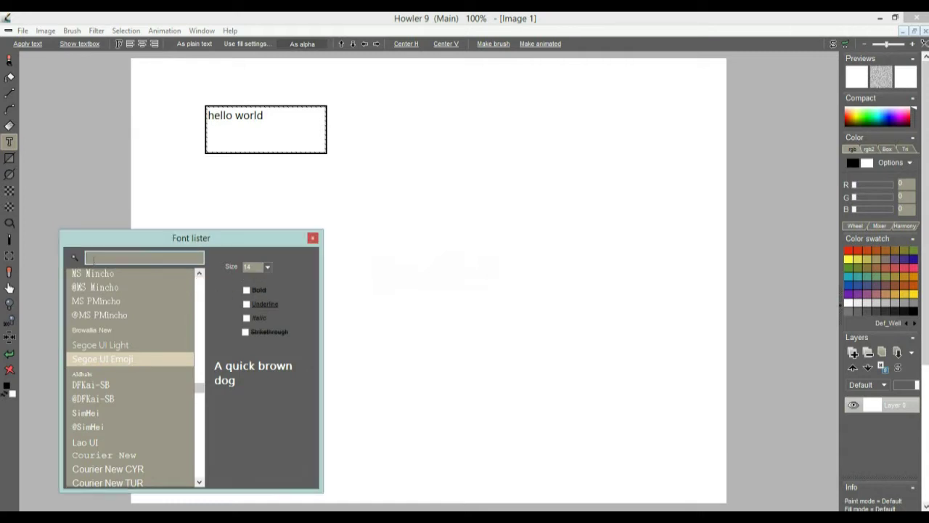
{"action": "left_click", "coordinate": [102, 257]}
{"action": "type", "text": "verd"}
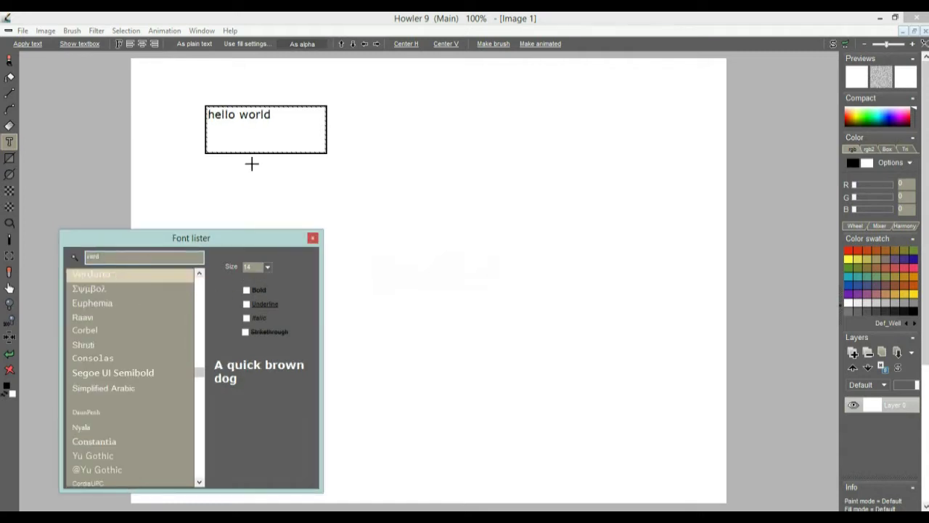
- Try bold, underline, italic and strikethrough styles, leaving only italic on
{"action": "left_click", "coordinate": [246, 290]}
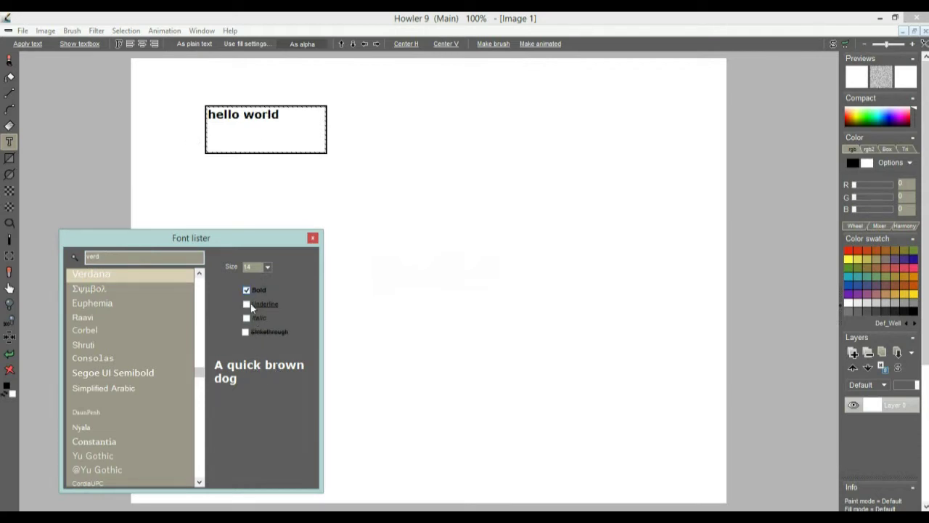
{"action": "left_click", "coordinate": [247, 304]}
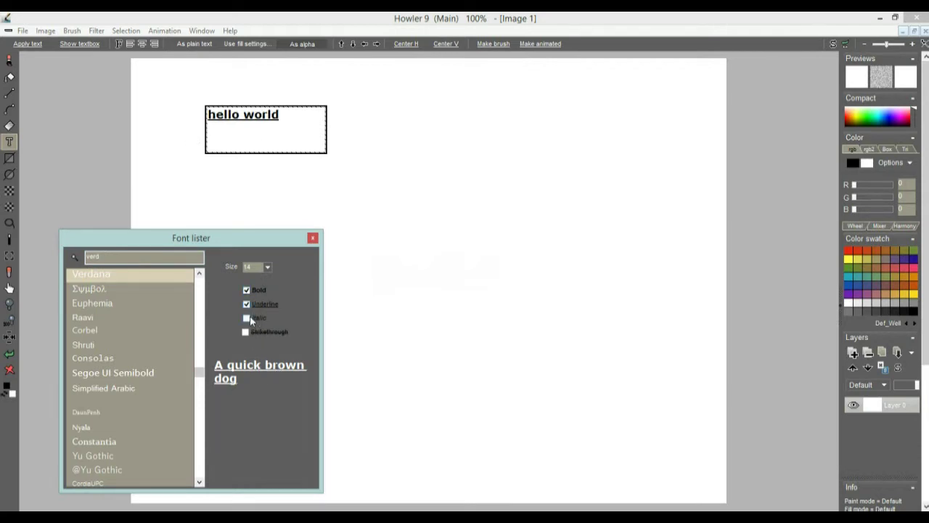
{"action": "left_click", "coordinate": [248, 320]}
{"action": "left_click", "coordinate": [247, 303]}
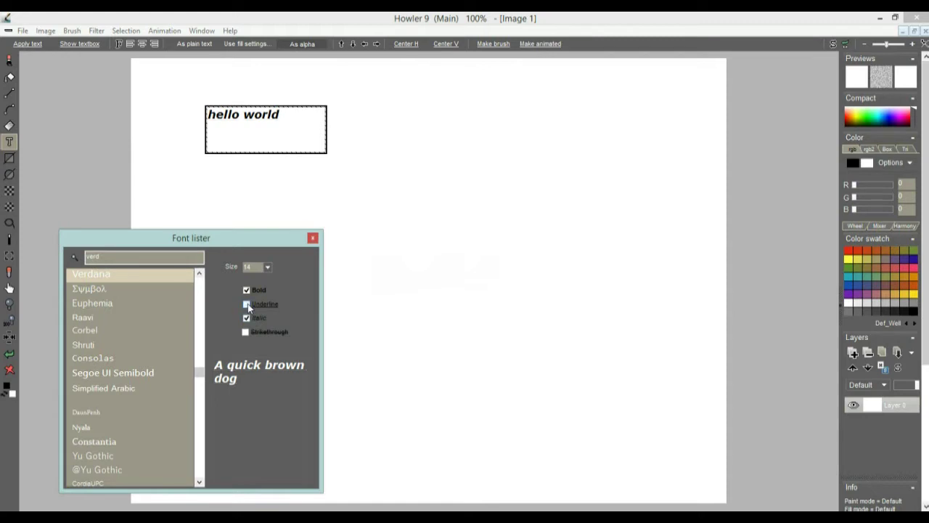
{"action": "left_click", "coordinate": [247, 289]}
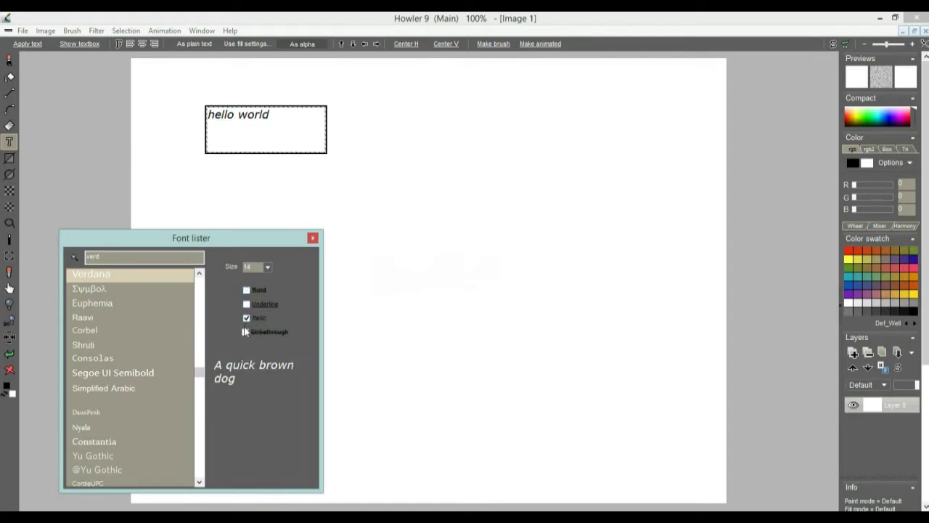
{"action": "left_click", "coordinate": [245, 332]}
{"action": "left_click", "coordinate": [245, 333]}
- Raise the size to 57, turn bold back on, and widen the box onto one line at upper-left
{"action": "left_click", "coordinate": [268, 267]}
{"action": "mouse_move", "coordinate": [215, 280]}
{"action": "left_mouse_down"}
{"action": "mouse_move", "coordinate": [276, 282]}
{"action": "mouse_move", "coordinate": [221, 278]}
{"action": "mouse_move", "coordinate": [268, 280]}
{"action": "mouse_move", "coordinate": [231, 283]}
{"action": "left_mouse_up"}
{"action": "left_click_drag", "start_coordinate": [328, 155], "coordinate": [541, 131]}
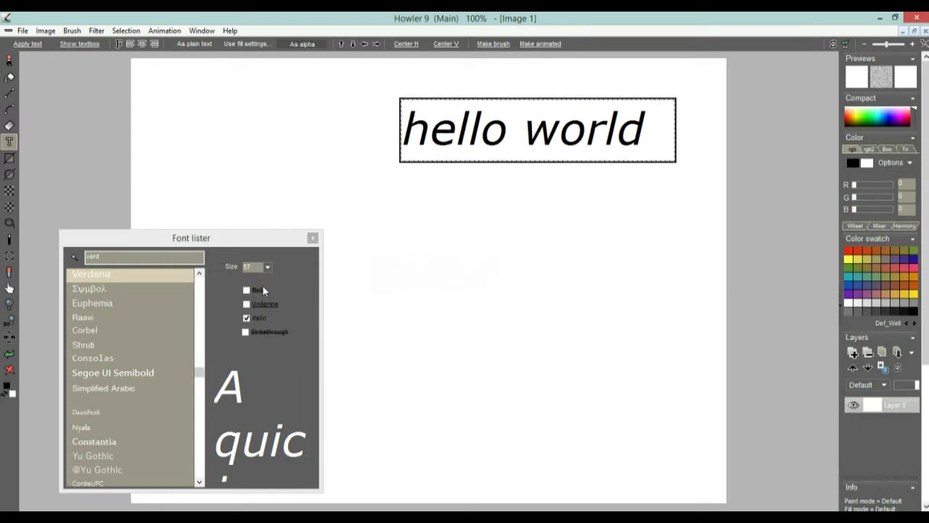
{"action": "left_click", "coordinate": [263, 290]}
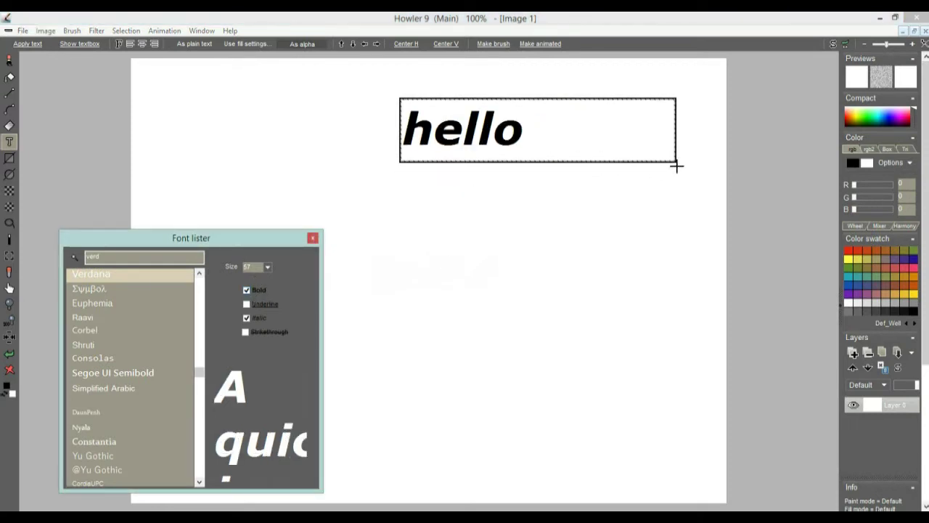
{"action": "mouse_move", "coordinate": [674, 158]}
{"action": "left_mouse_down"}
{"action": "mouse_move", "coordinate": [712, 201]}
{"action": "mouse_move", "coordinate": [716, 169]}
{"action": "mouse_move", "coordinate": [693, 158]}
{"action": "left_mouse_up"}
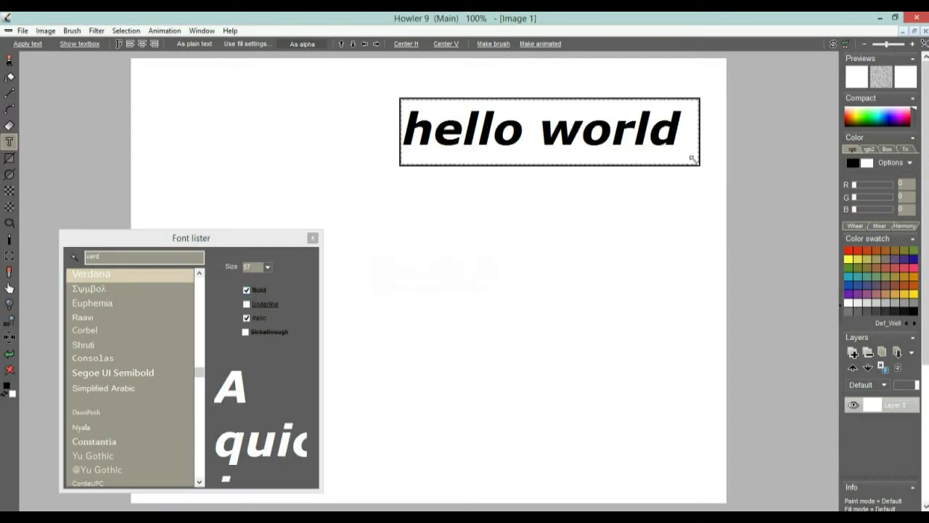
{"action": "left_click_drag", "start_coordinate": [578, 193], "coordinate": [347, 127]}
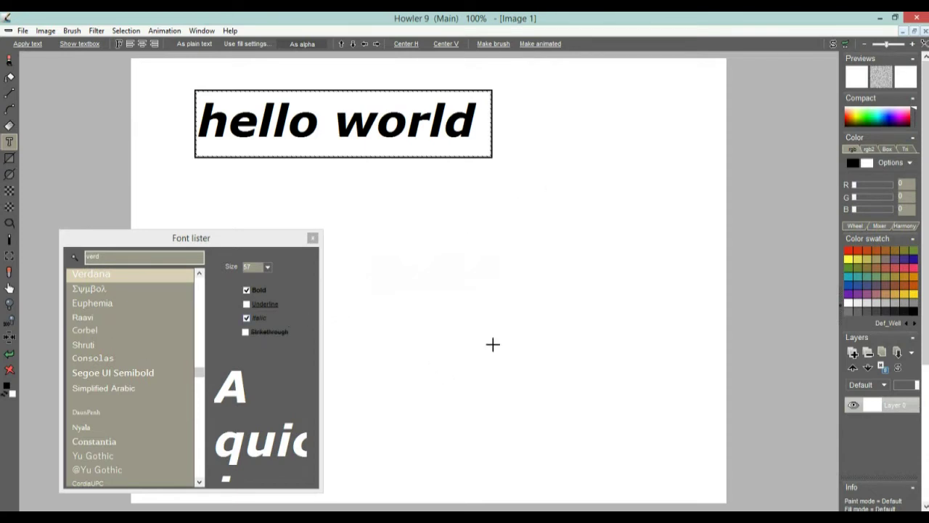
- Preview Euphemia, Shruti, Corbel, Segoe UI Semibold and other fonts, then settle back on Verdana
{"action": "left_click", "coordinate": [269, 267]}
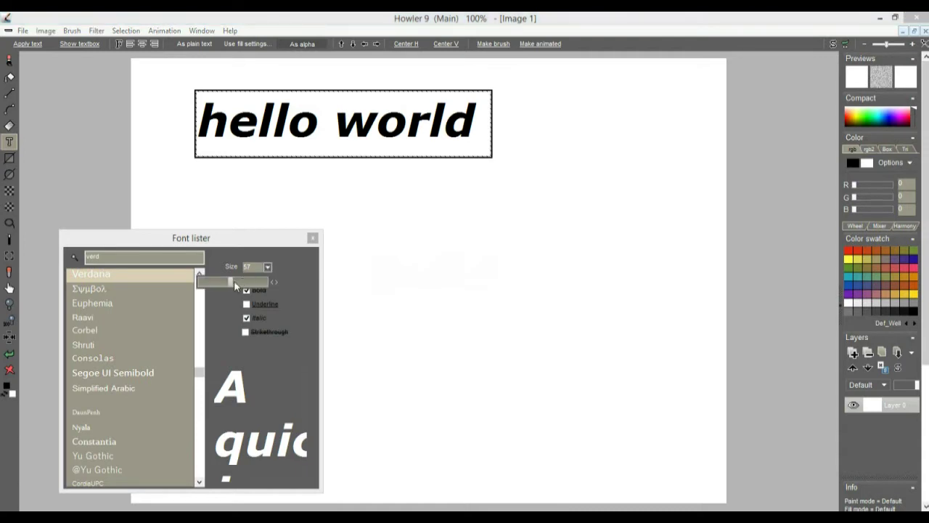
{"action": "left_click", "coordinate": [86, 304]}
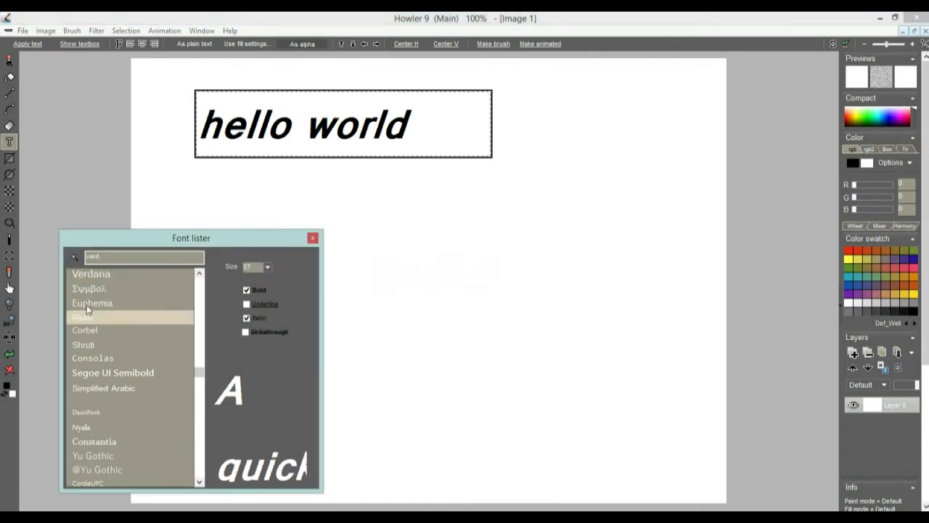
{"action": "left_click", "coordinate": [86, 347]}
{"action": "left_click", "coordinate": [86, 331]}
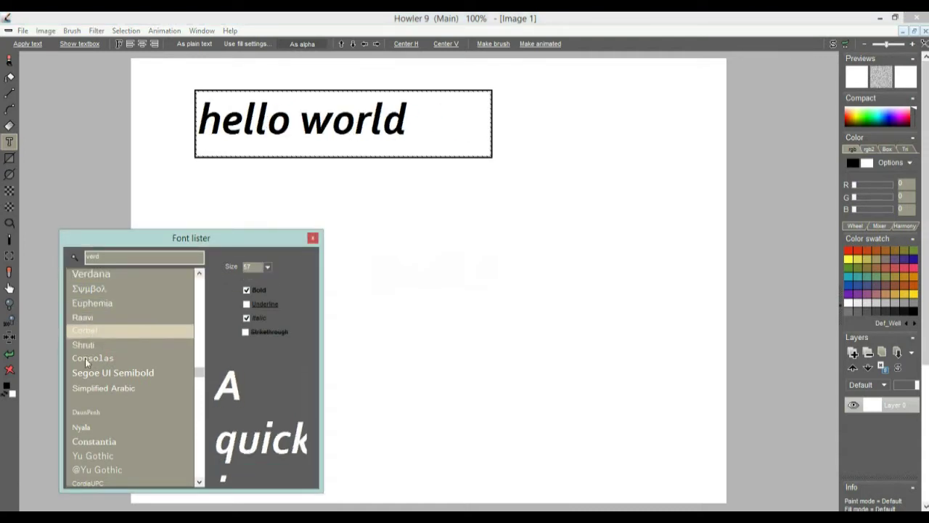
{"action": "left_click", "coordinate": [85, 372]}
{"action": "left_click", "coordinate": [87, 389]}
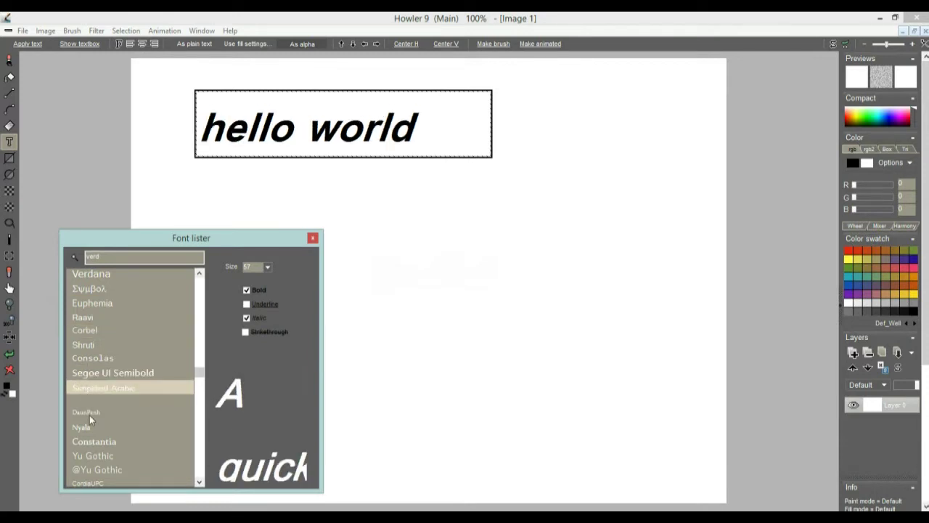
{"action": "left_click", "coordinate": [87, 412]}
{"action": "left_click", "coordinate": [85, 320]}
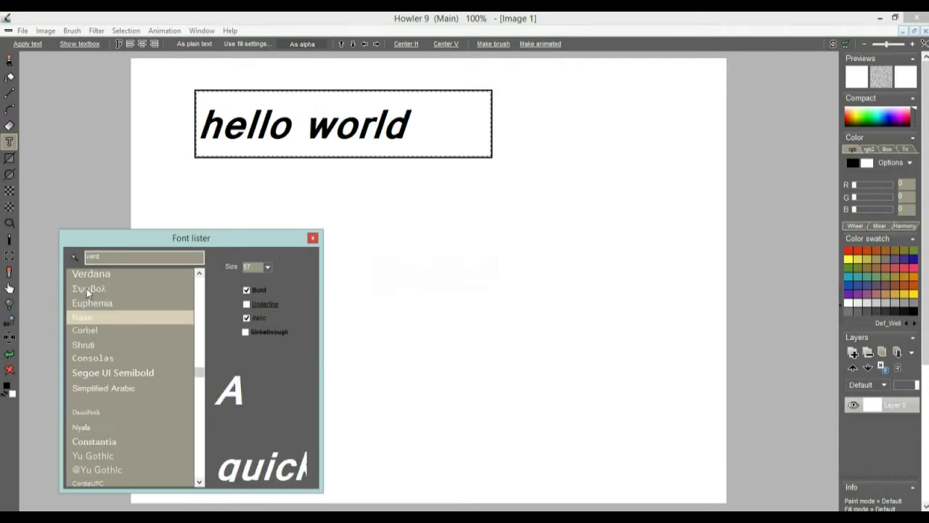
{"action": "left_click", "coordinate": [91, 275]}
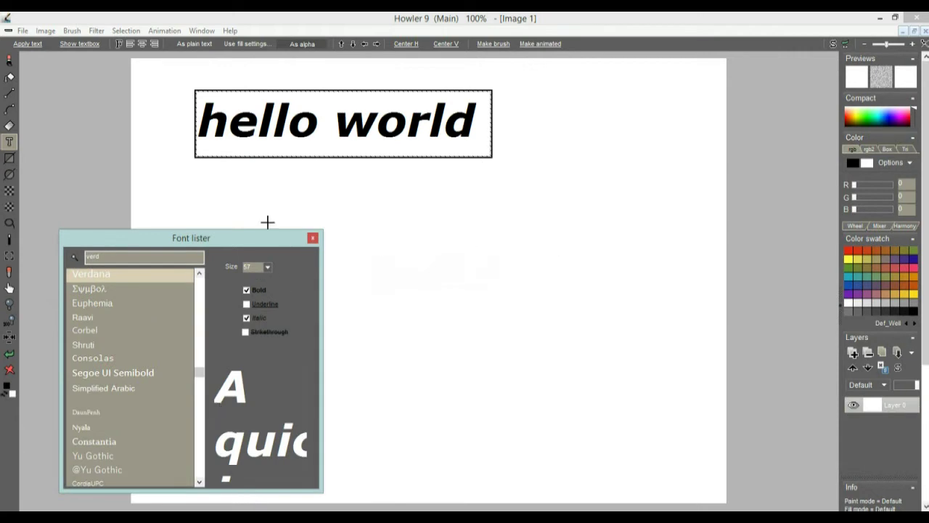
- Nudge the hello world box slightly up-left and widen it a little
{"action": "mouse_move", "coordinate": [240, 245]}
{"action": "left_mouse_down"}
{"action": "mouse_move", "coordinate": [239, 217]}
{"action": "mouse_move", "coordinate": [224, 242]}
{"action": "left_mouse_up"}
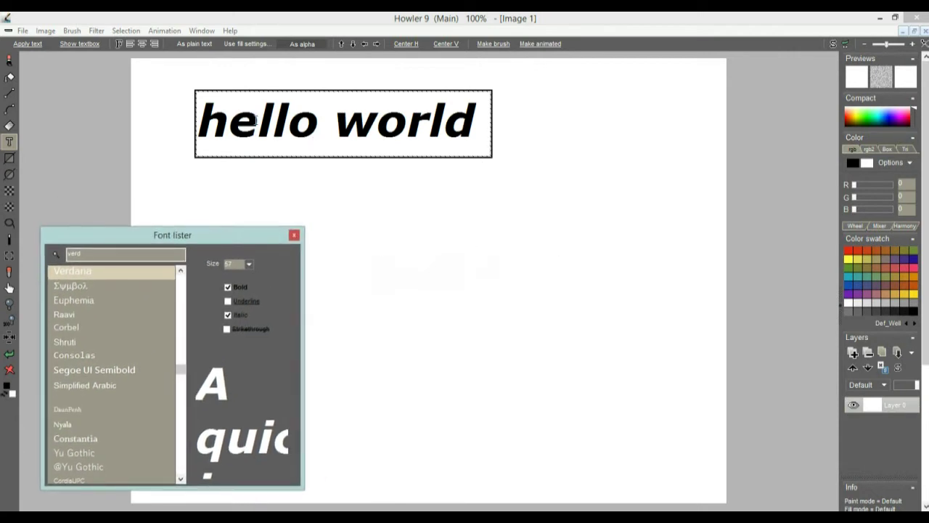
{"action": "mouse_move", "coordinate": [342, 129]}
{"action": "left_mouse_down"}
{"action": "mouse_move", "coordinate": [373, 139]}
{"action": "mouse_move", "coordinate": [340, 130]}
{"action": "left_mouse_up"}
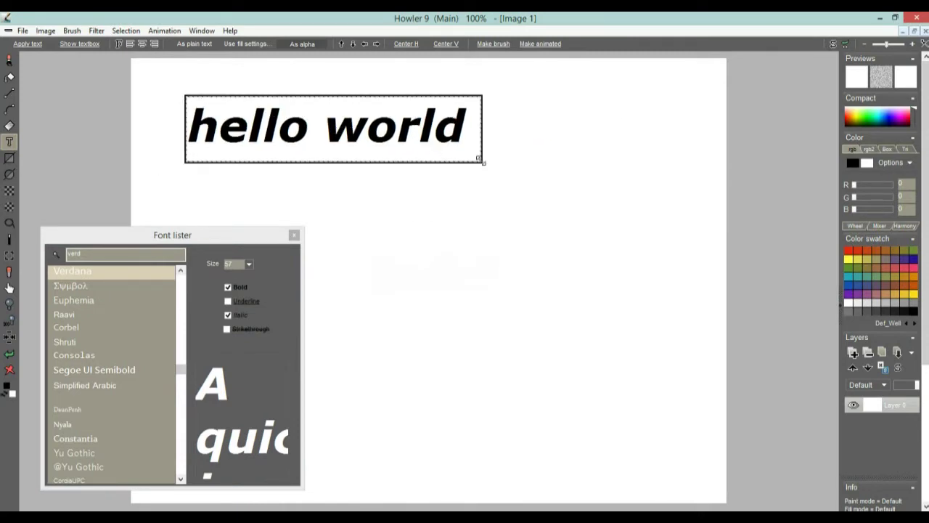
{"action": "left_click_drag", "start_coordinate": [480, 158], "coordinate": [511, 153]}
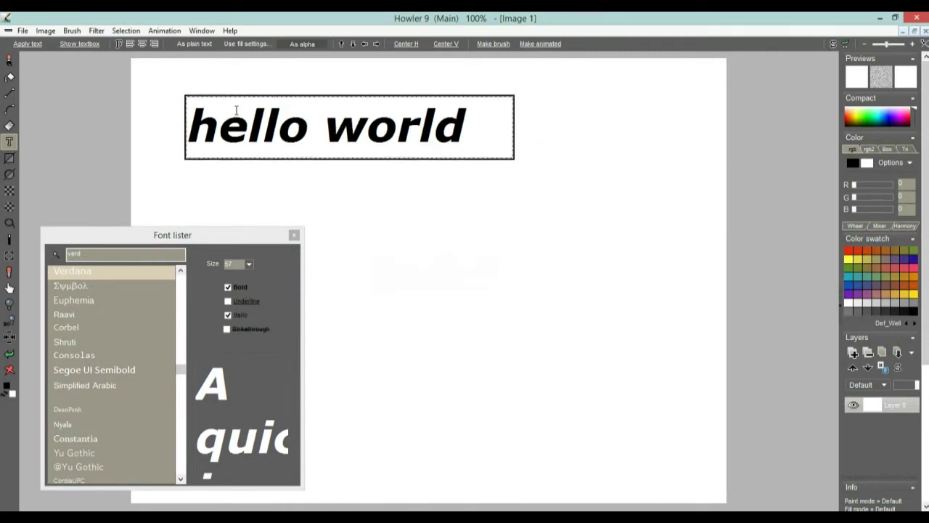
- Stamp the black hello world, then stamp a red copy just below it
{"action": "left_click", "coordinate": [33, 43]}
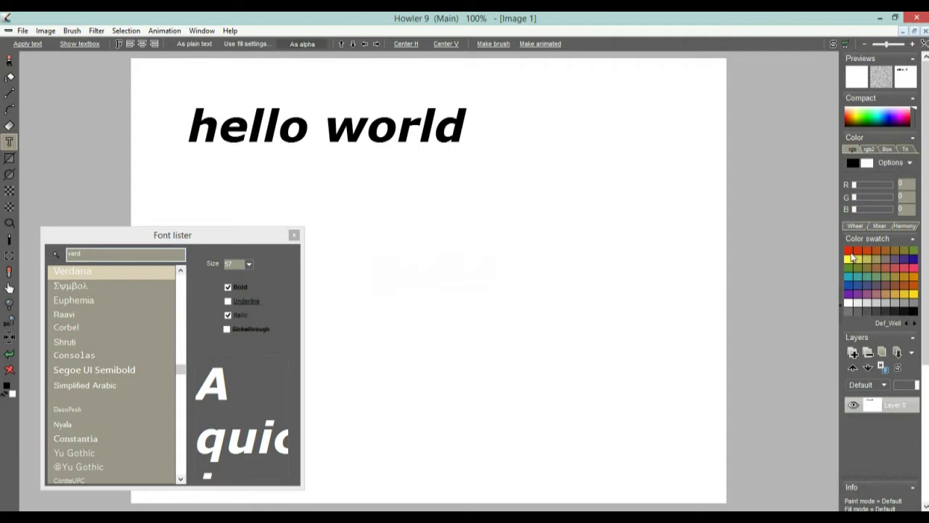
{"action": "left_click", "coordinate": [850, 251]}
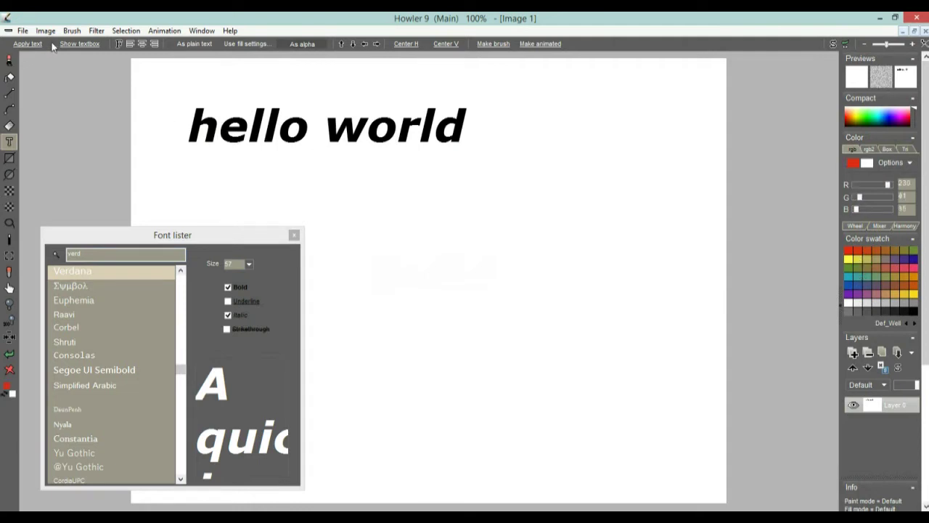
{"action": "left_click", "coordinate": [80, 42]}
{"action": "left_click_drag", "start_coordinate": [258, 108], "coordinate": [266, 165]}
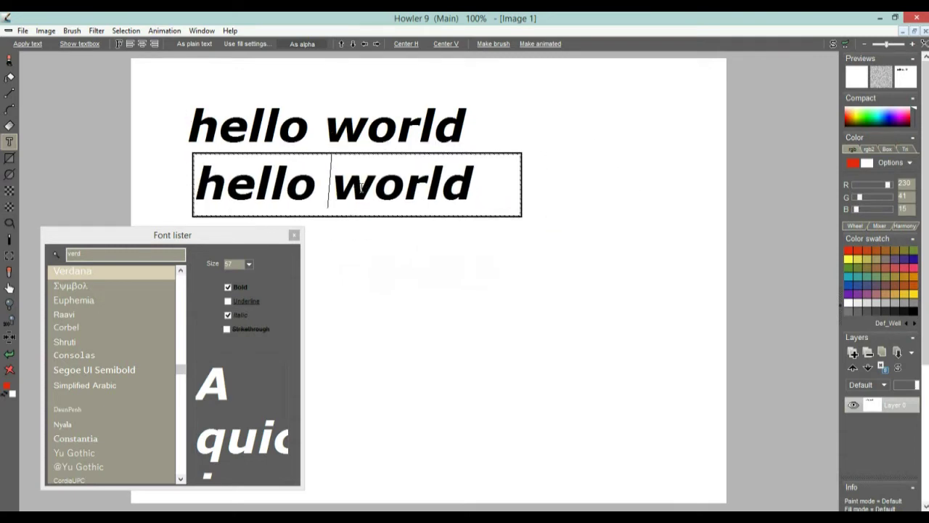
{"action": "left_click", "coordinate": [29, 45]}
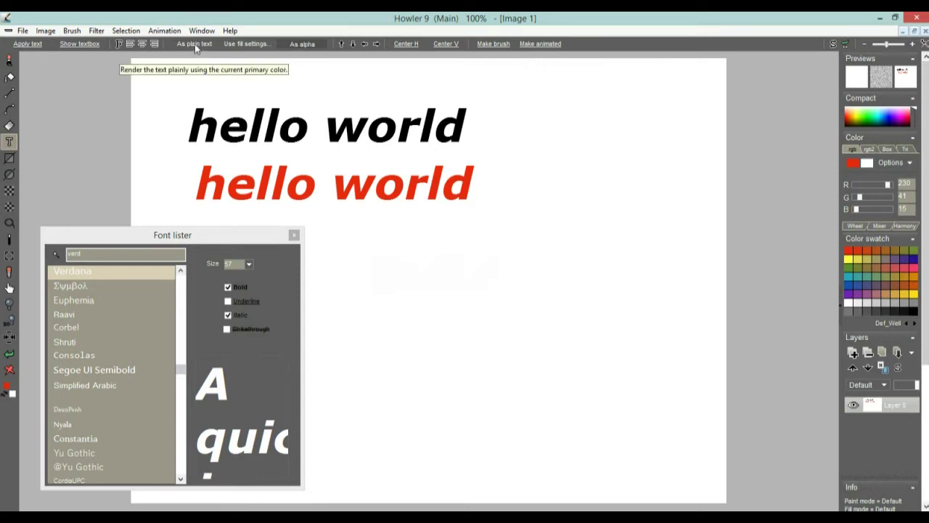
{"action": "left_click", "coordinate": [82, 43]}
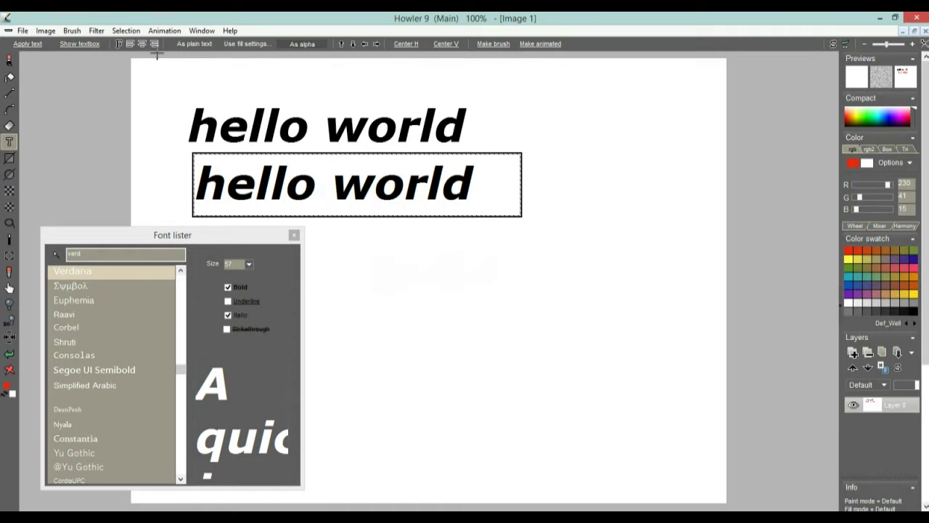
- Place the third text below-right of the red one and try a plain teal fill
{"action": "left_click", "coordinate": [527, 253]}
{"action": "left_click", "coordinate": [851, 275]}
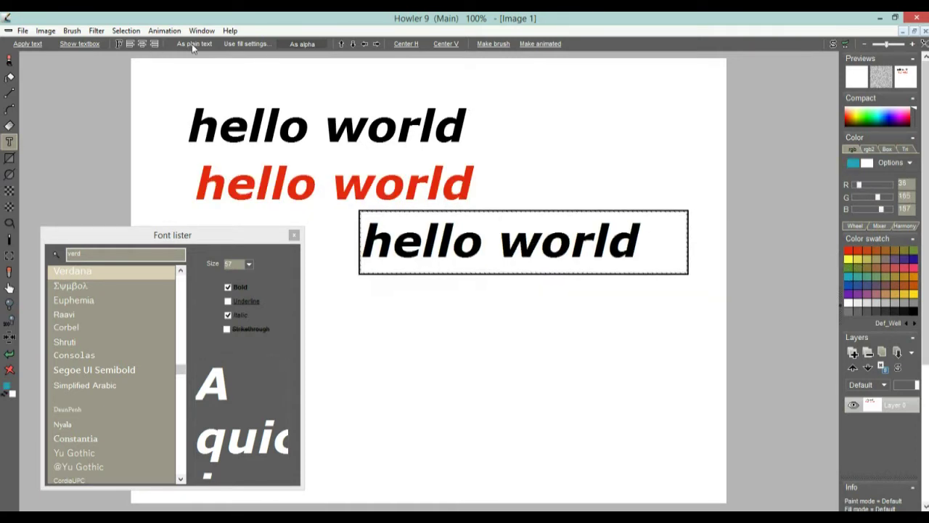
{"action": "left_click", "coordinate": [250, 43]}
{"action": "left_click_drag", "start_coordinate": [254, 53], "coordinate": [730, 106]}
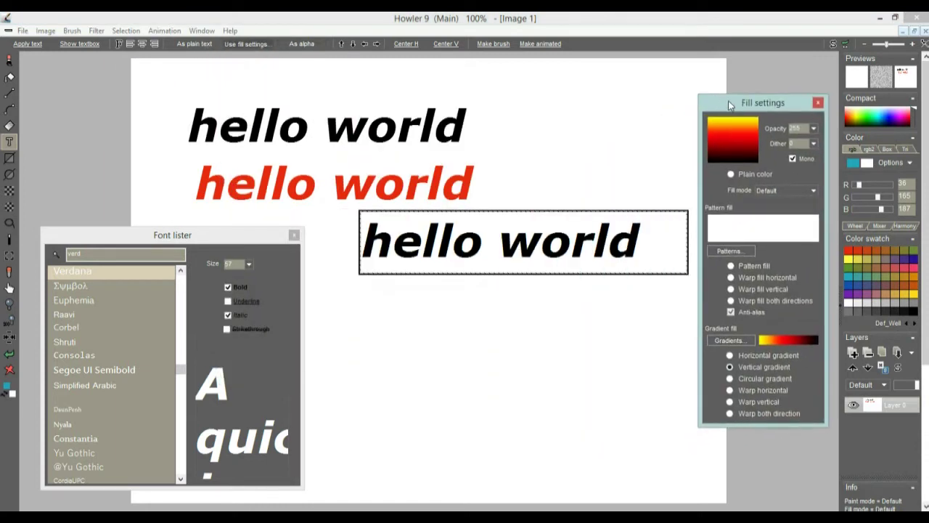
{"action": "left_click", "coordinate": [731, 175]}
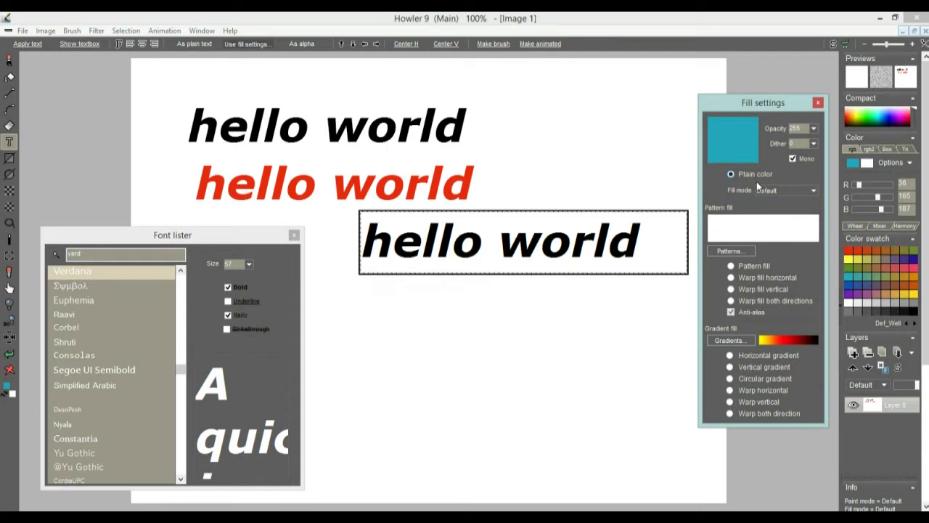
{"action": "left_click", "coordinate": [813, 191]}
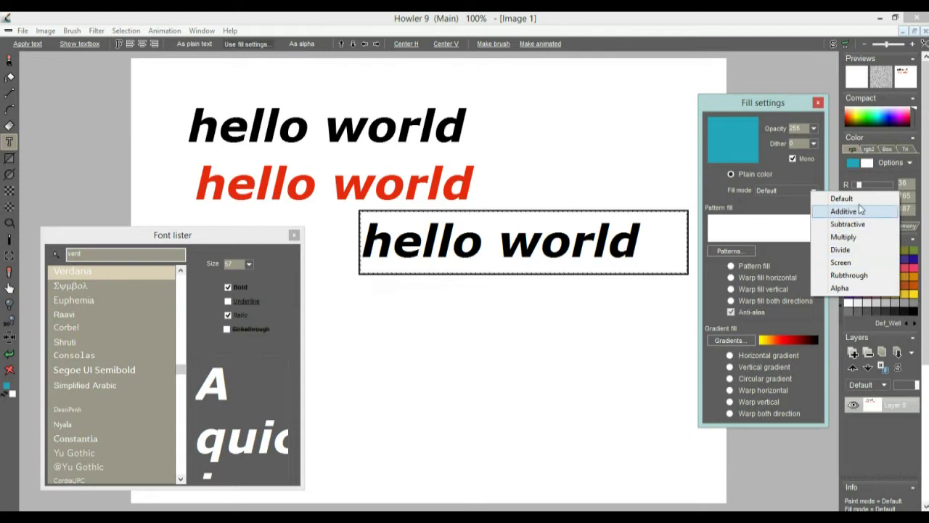
- After trying pattern fills, fill the text with a vertical blue gradient preset and stamp it
{"action": "left_click", "coordinate": [731, 266]}
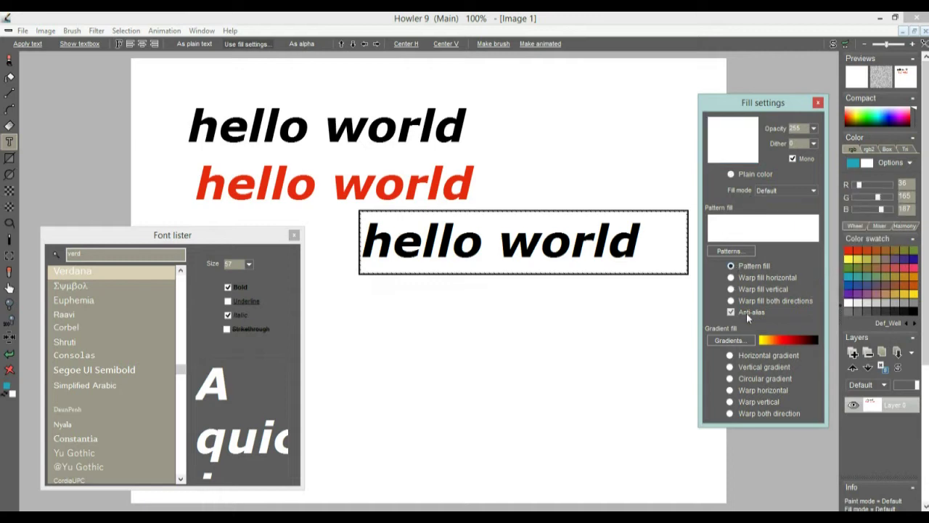
{"action": "left_click", "coordinate": [742, 278]}
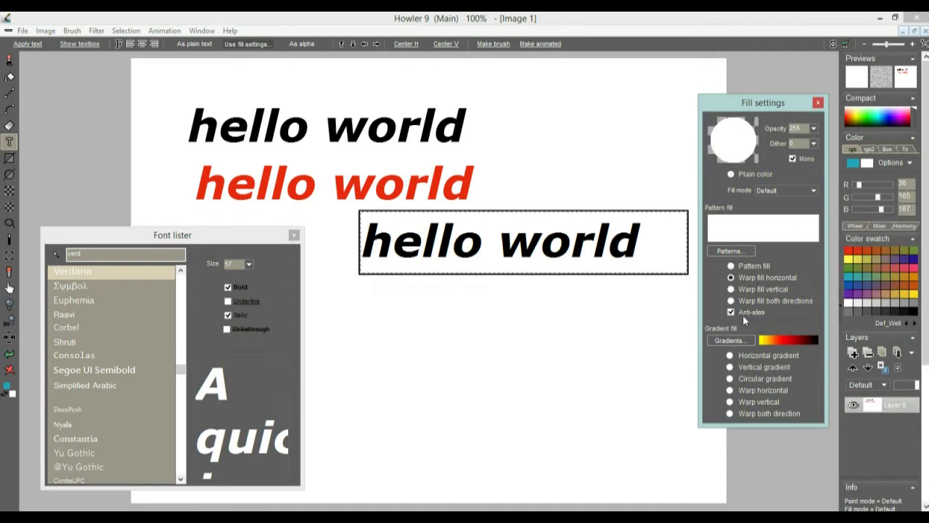
{"action": "left_click", "coordinate": [730, 356]}
{"action": "left_click", "coordinate": [731, 366]}
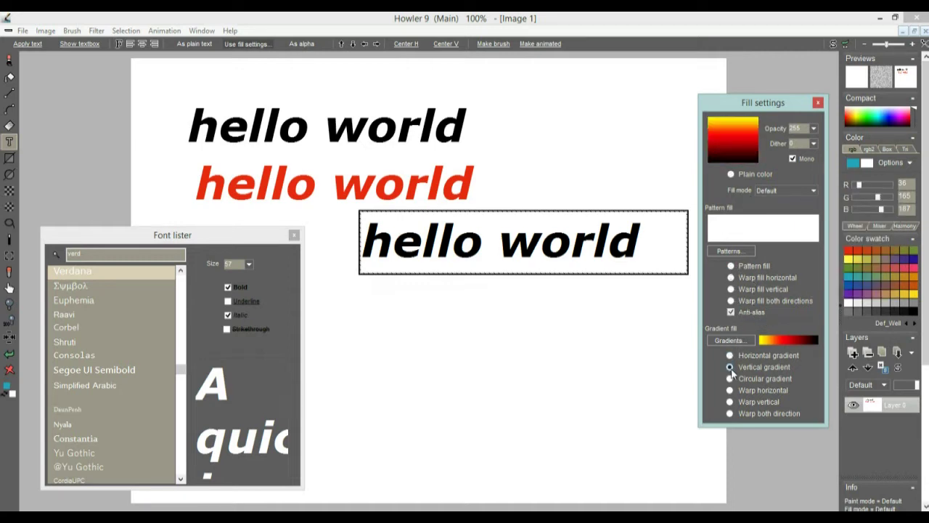
{"action": "left_click", "coordinate": [731, 356]}
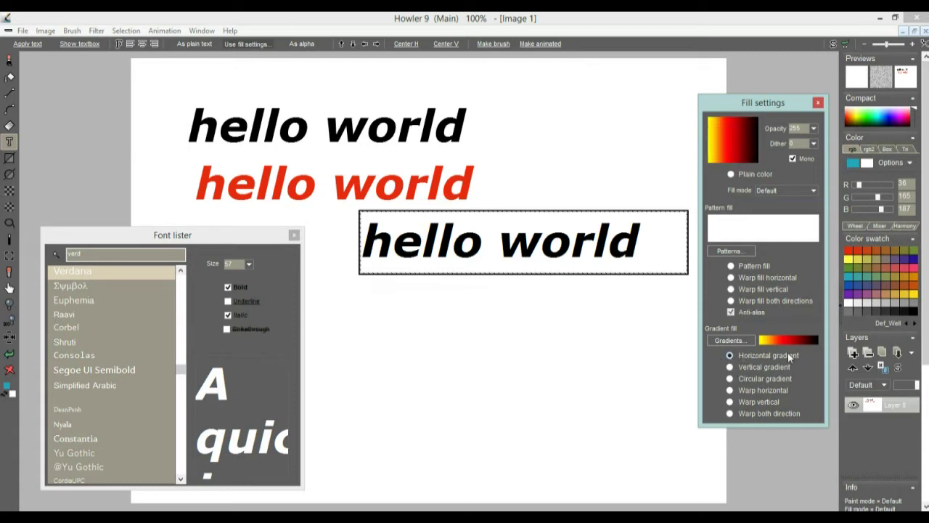
{"action": "left_click", "coordinate": [732, 342]}
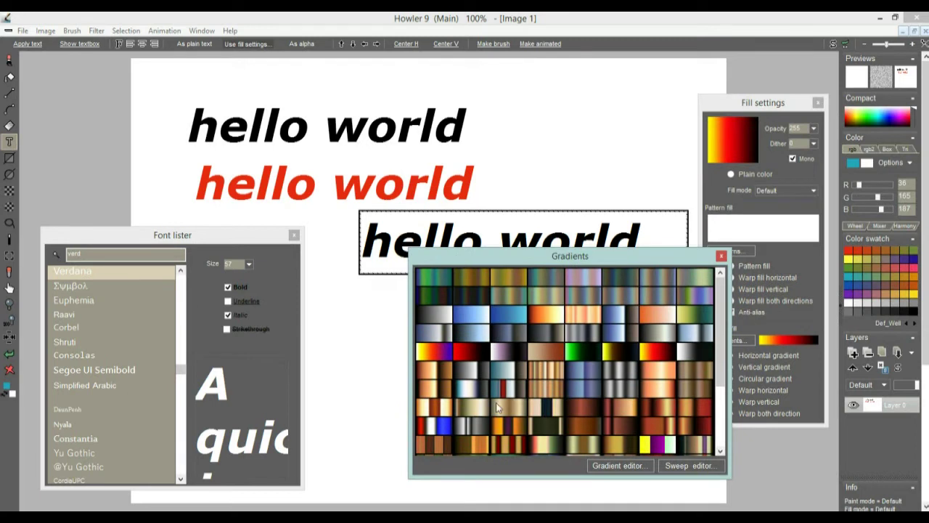
{"action": "left_click", "coordinate": [626, 314]}
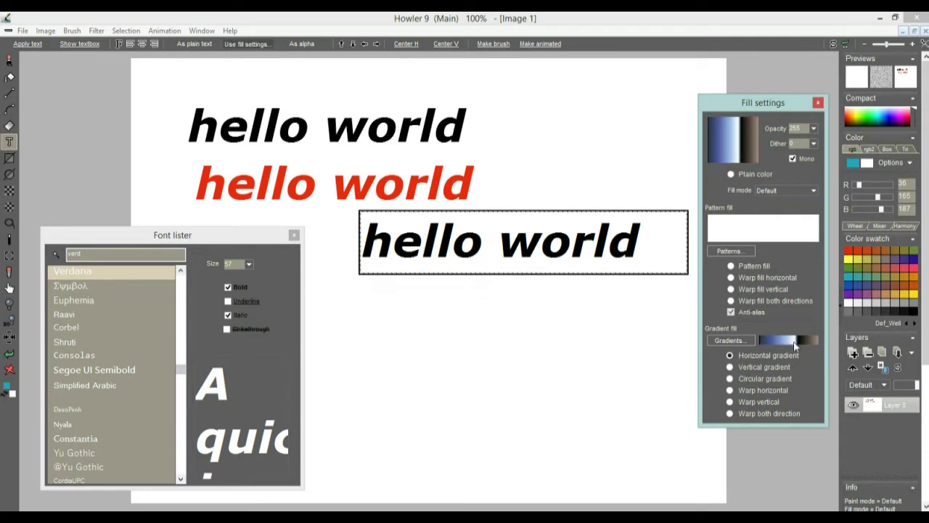
{"action": "left_click", "coordinate": [730, 368]}
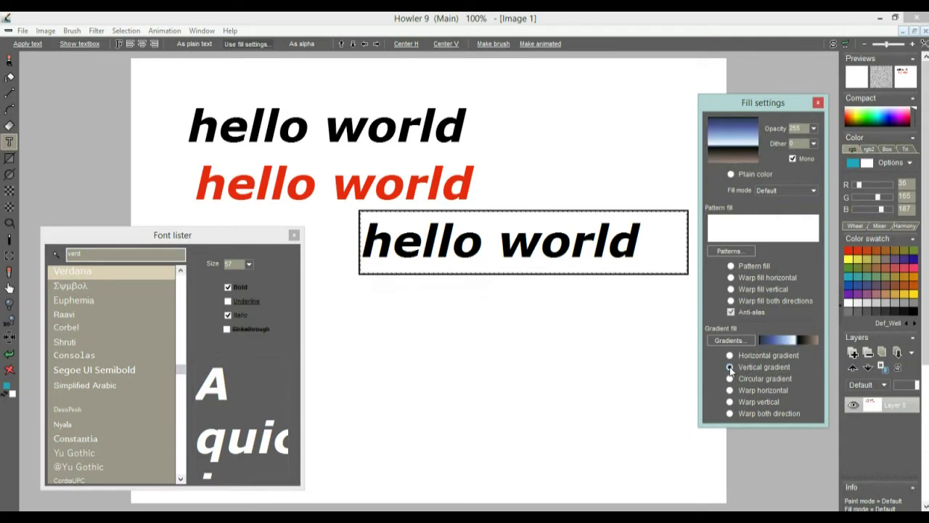
{"action": "left_click", "coordinate": [30, 45]}
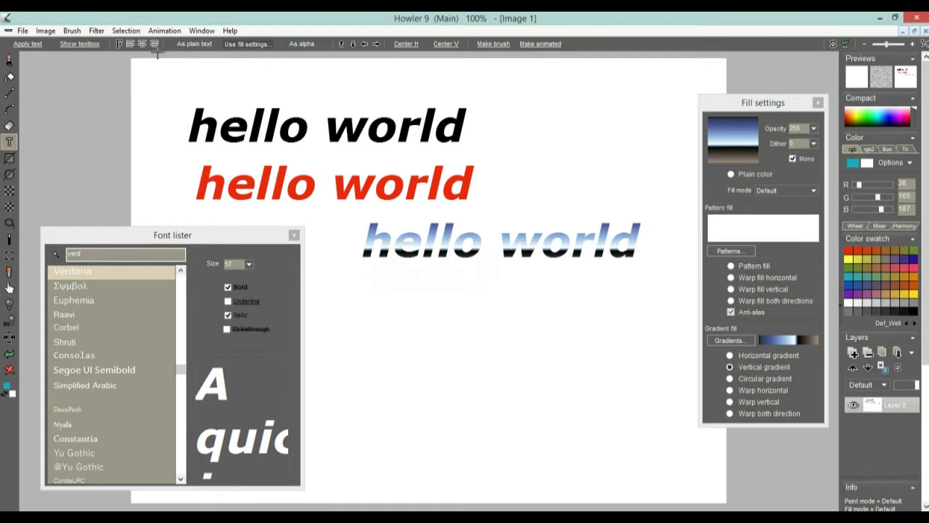
- Place a fourth hello world below the gradient copy and apply it as an alpha selection
{"action": "left_click", "coordinate": [79, 45]}
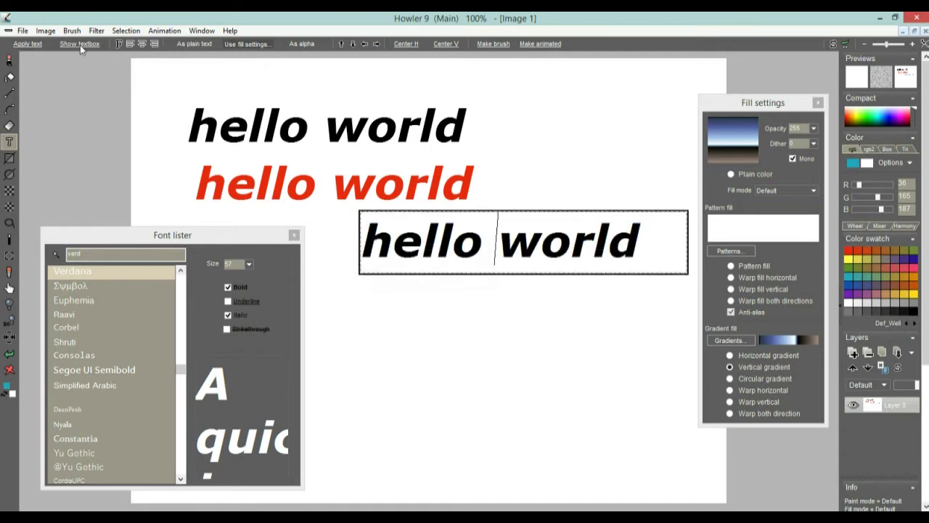
{"action": "left_click_drag", "start_coordinate": [479, 373], "coordinate": [496, 307]}
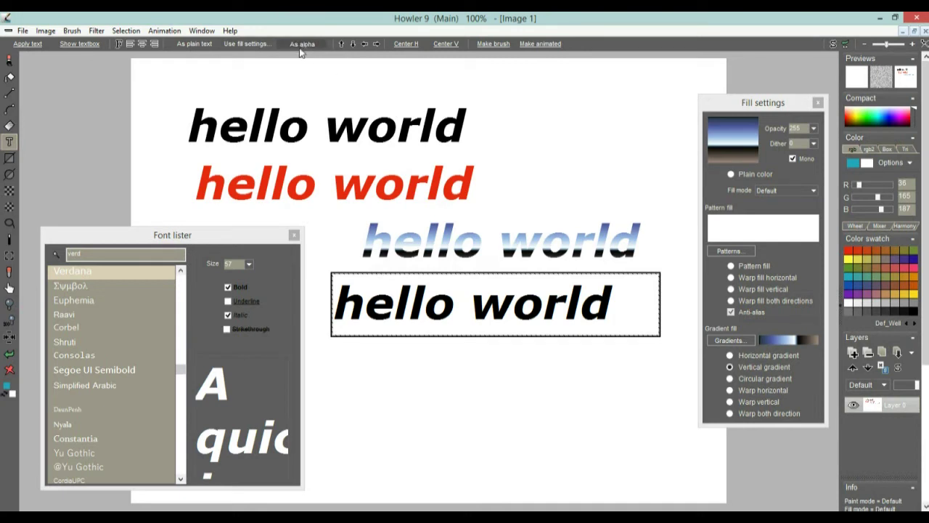
{"action": "left_click", "coordinate": [30, 45]}
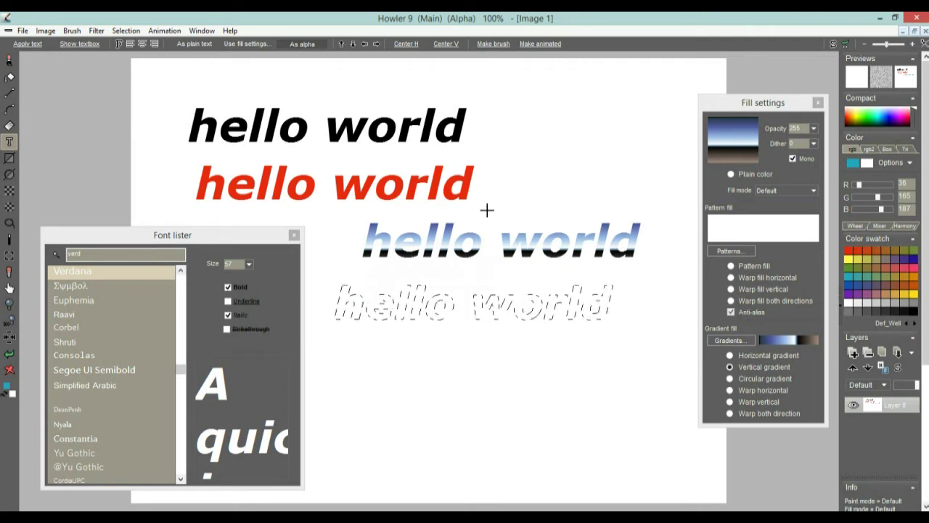
{"action": "left_click", "coordinate": [126, 30]}
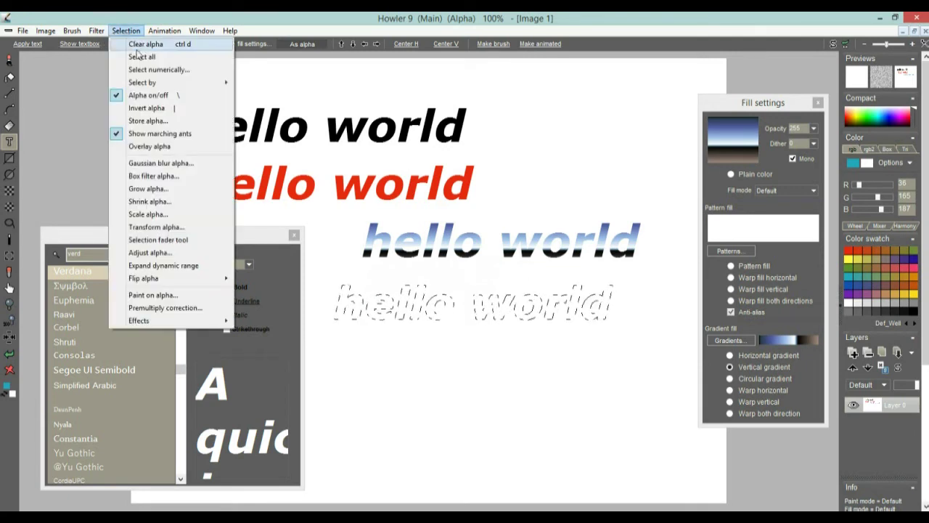
- Store the text selection, then add a 10-by-10 drop shadow with softened fuzziness
{"action": "left_click", "coordinate": [150, 121]}
{"action": "left_click_drag", "start_coordinate": [145, 109], "coordinate": [107, 145]}
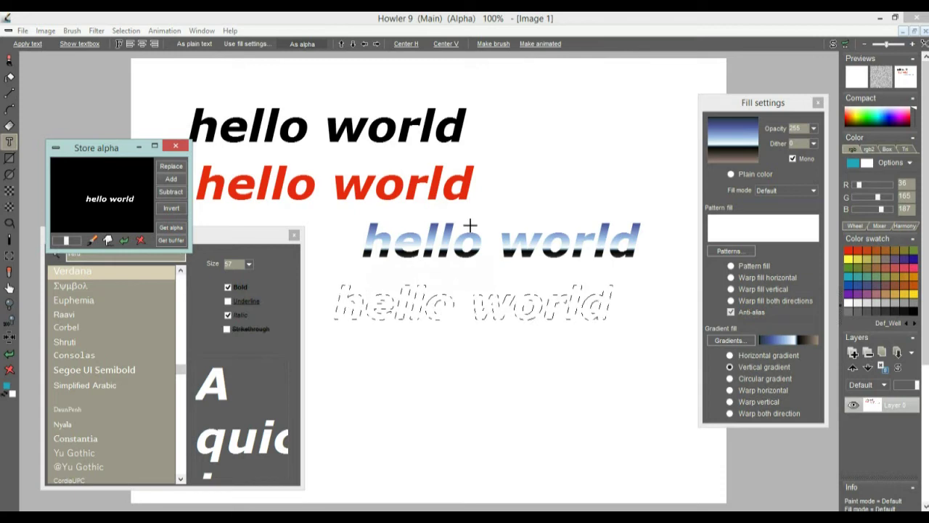
{"action": "left_click", "coordinate": [125, 32]}
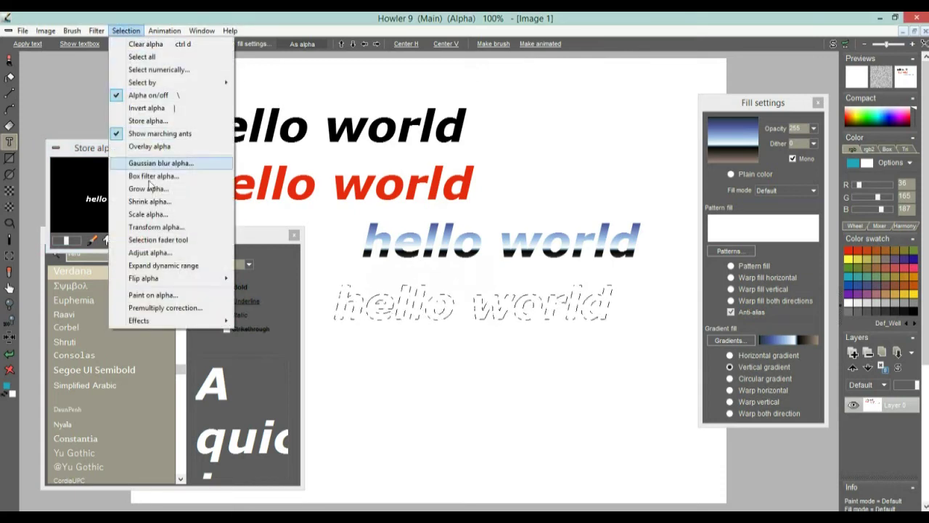
{"action": "mouse_move", "coordinate": [168, 321]}
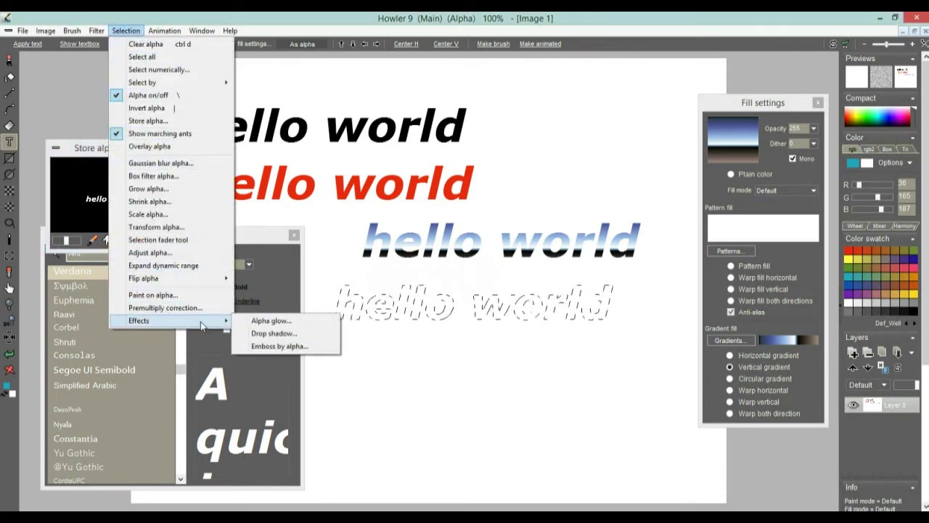
{"action": "left_click", "coordinate": [276, 334]}
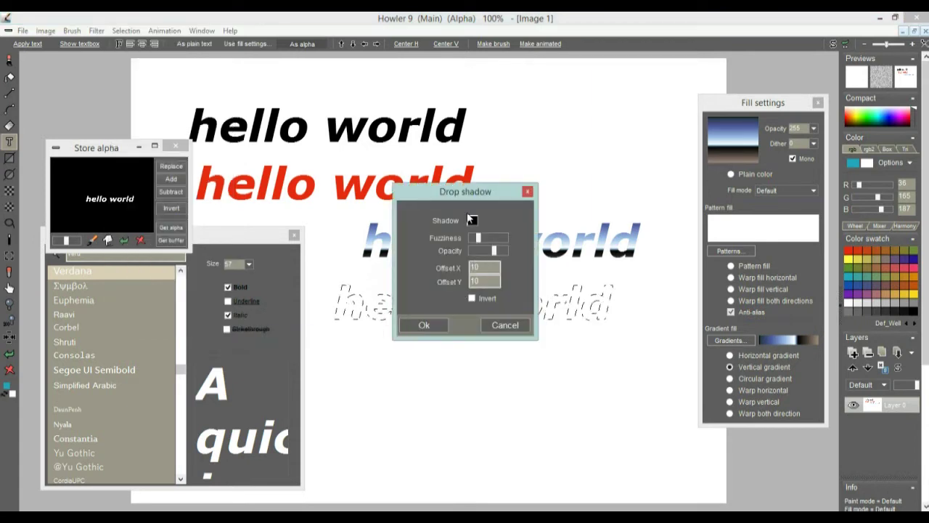
{"action": "left_click_drag", "start_coordinate": [436, 191], "coordinate": [245, 226]}
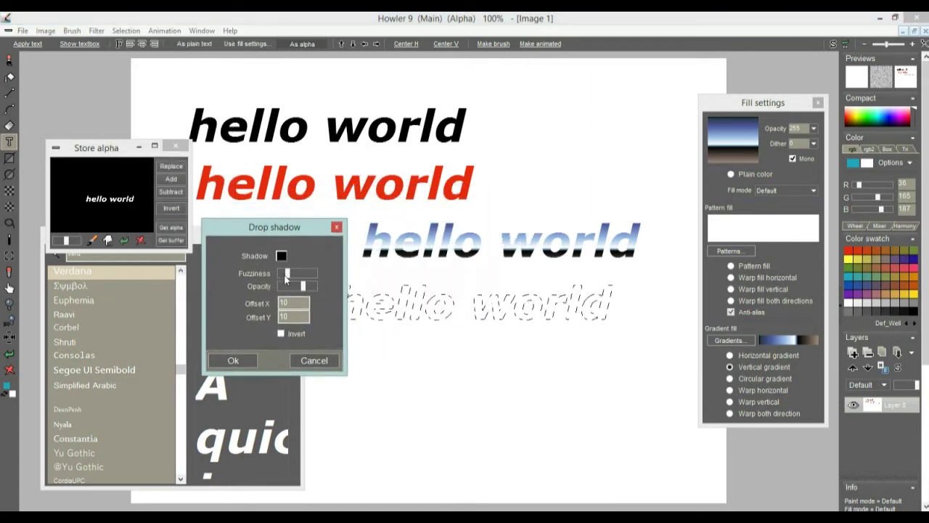
{"action": "left_click", "coordinate": [288, 273]}
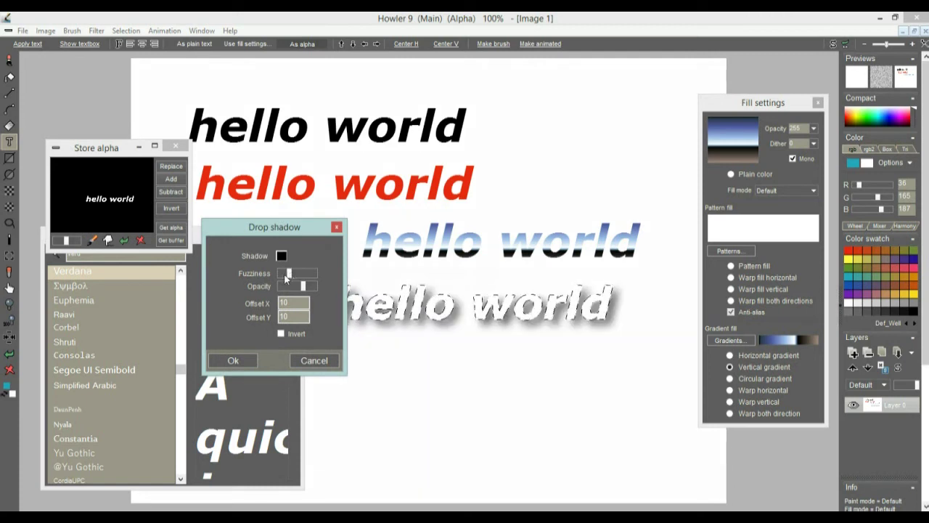
{"action": "left_click_drag", "start_coordinate": [287, 278], "coordinate": [290, 280]}
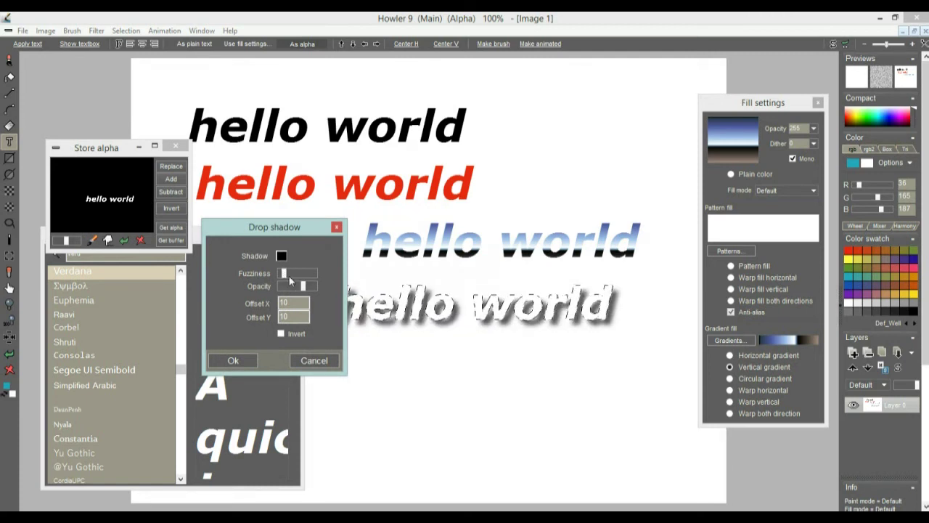
{"action": "left_click", "coordinate": [233, 359]}
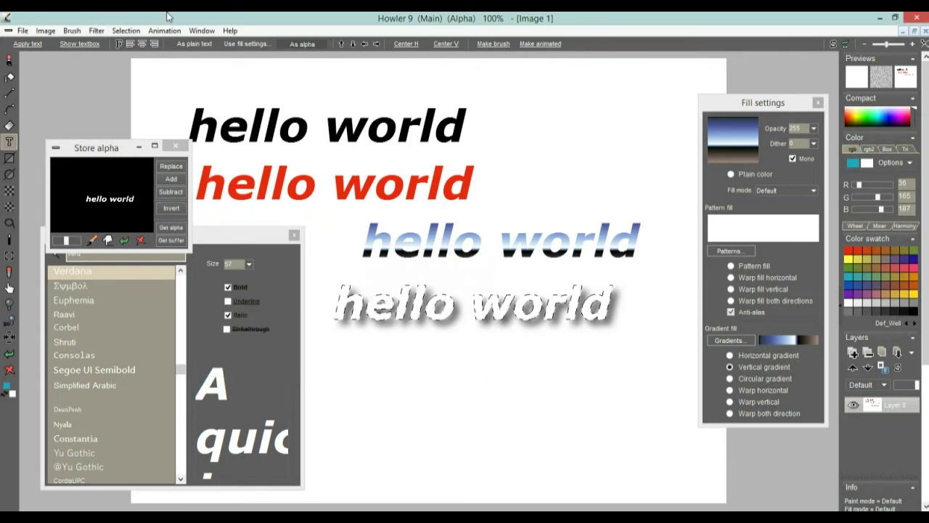
- Shrink the text-shaped selection by 2
{"action": "left_click", "coordinate": [126, 31]}
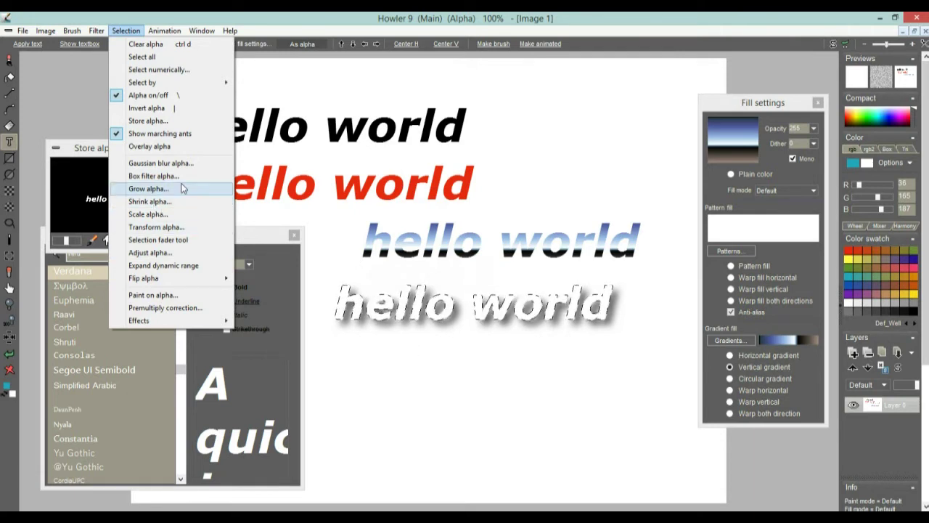
{"action": "left_click", "coordinate": [163, 200]}
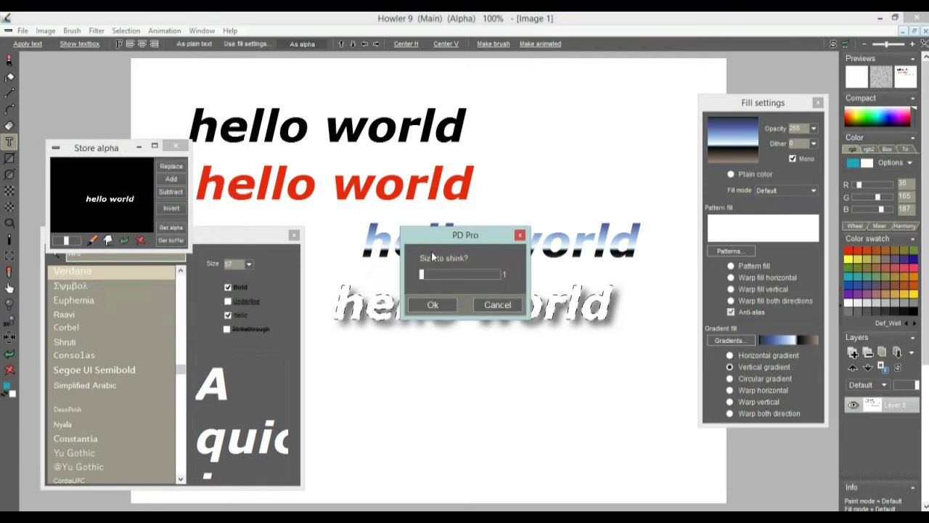
{"action": "left_click", "coordinate": [428, 303]}
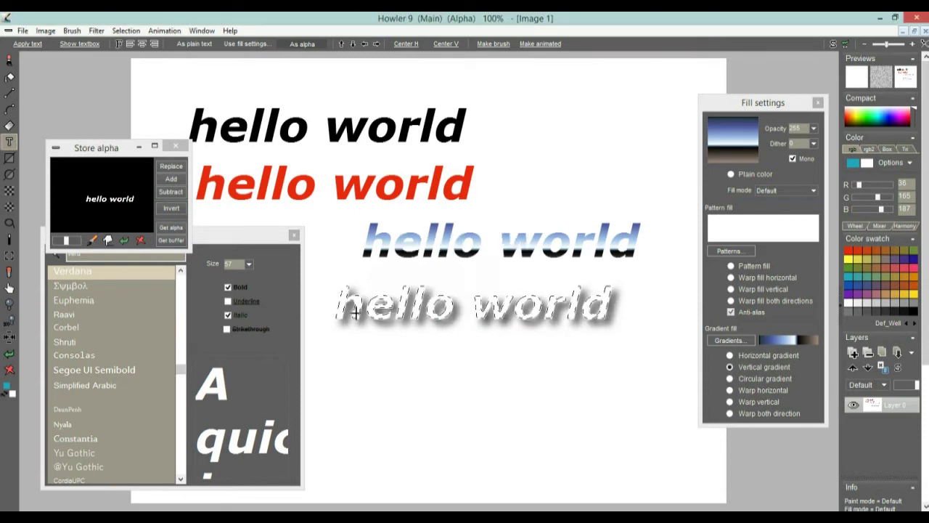
- Store the shrunk selection, reload the original, and subtract the shrunk letters to leave an edge band
{"action": "left_click", "coordinate": [125, 30]}
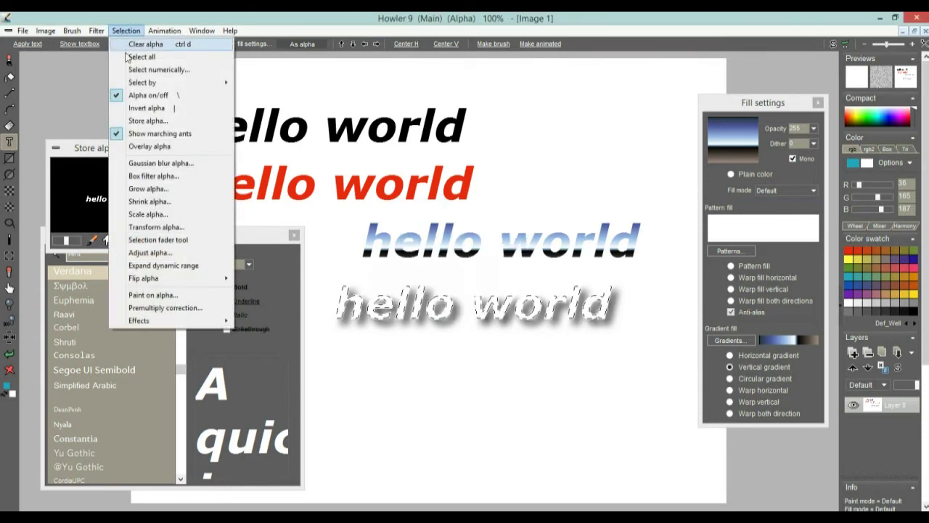
{"action": "left_click", "coordinate": [151, 121]}
{"action": "left_click_drag", "start_coordinate": [184, 131], "coordinate": [106, 282]}
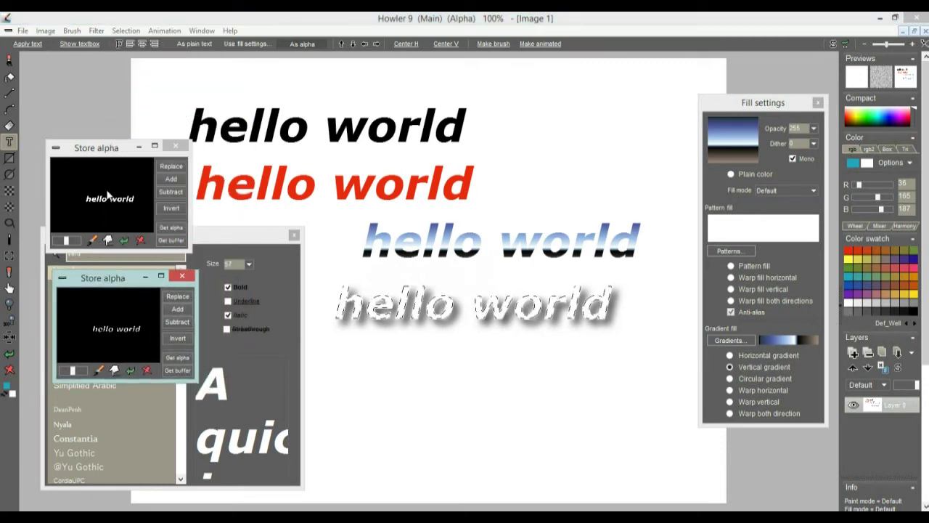
{"action": "left_click", "coordinate": [169, 167]}
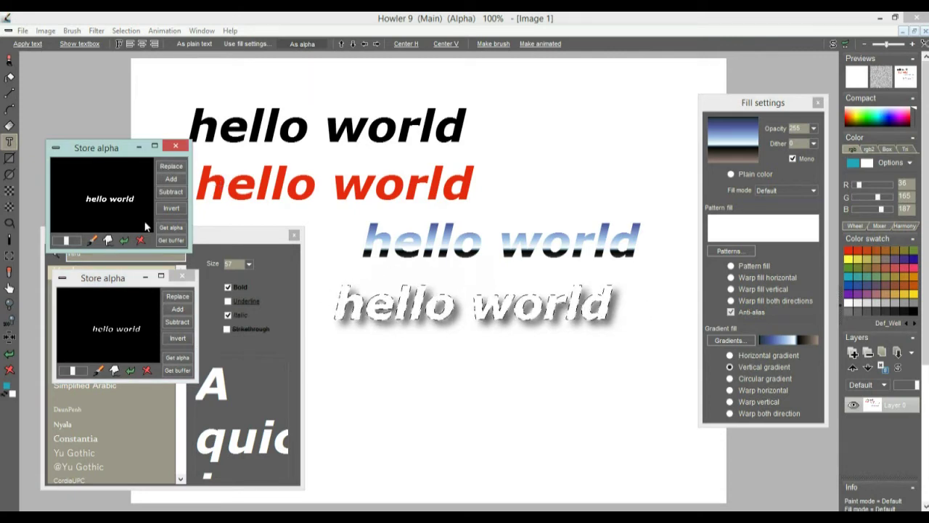
{"action": "left_click", "coordinate": [183, 300]}
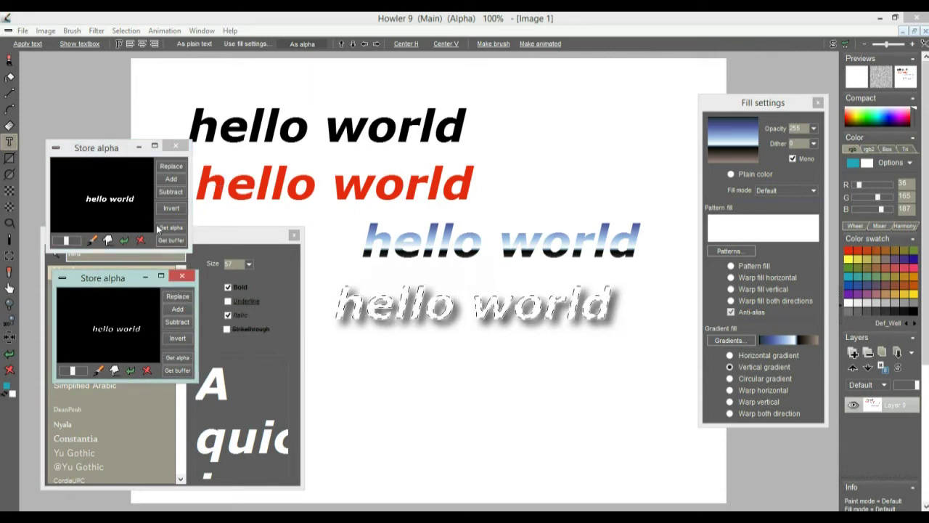
{"action": "left_click", "coordinate": [171, 169]}
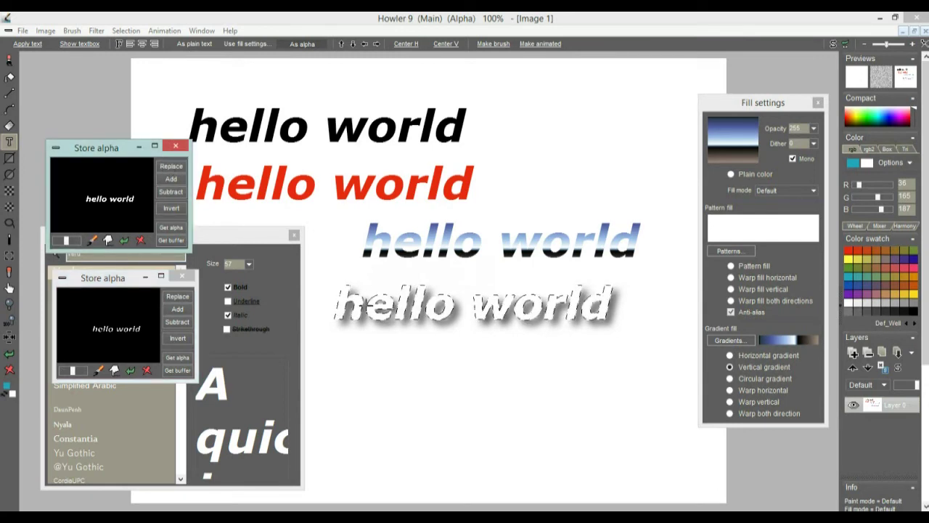
{"action": "left_click", "coordinate": [185, 322]}
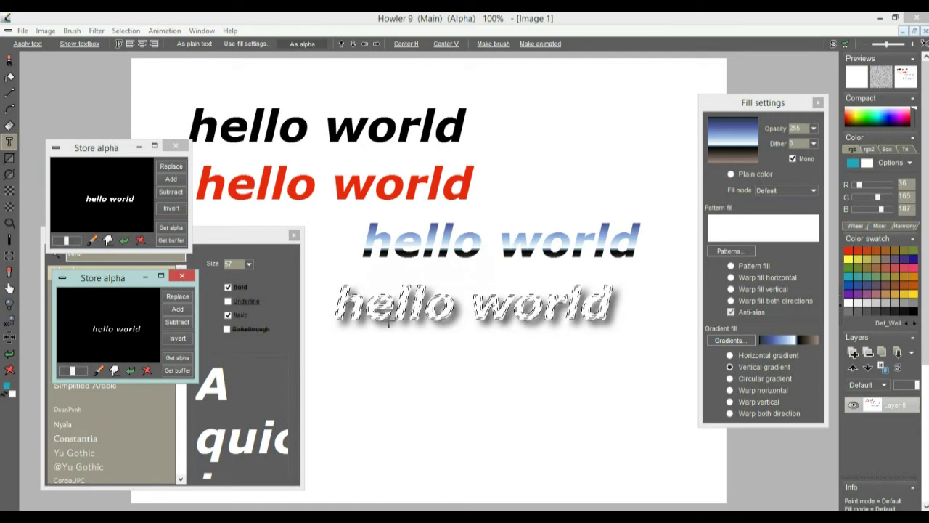
{"action": "scroll", "coordinate": [516, 321], "scroll_direction": "up", "scroll_amount": 3}
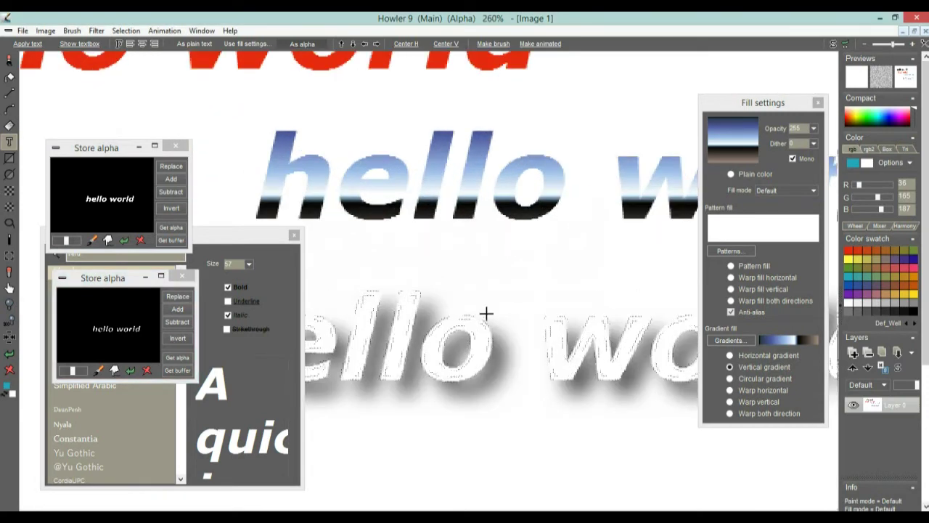
{"action": "scroll", "coordinate": [486, 314], "scroll_direction": "down", "scroll_amount": 3}
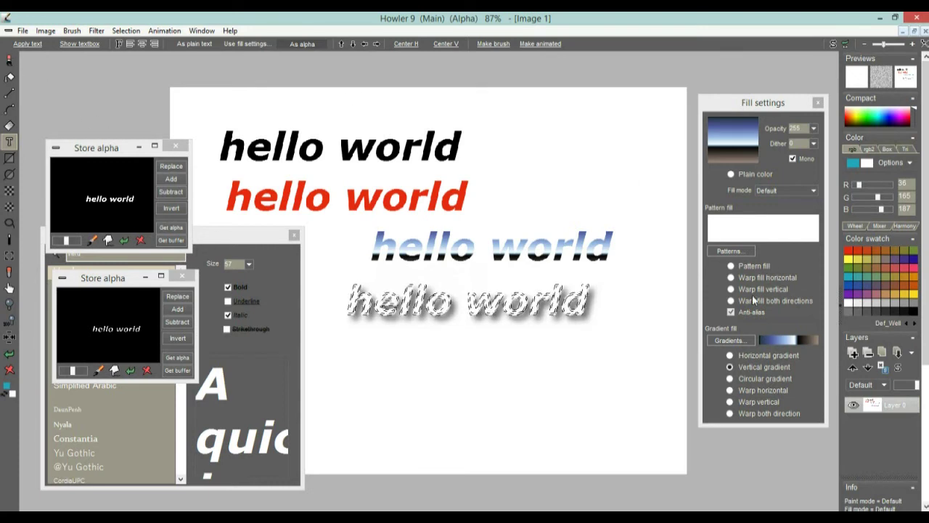
{"action": "left_click", "coordinate": [739, 356]}
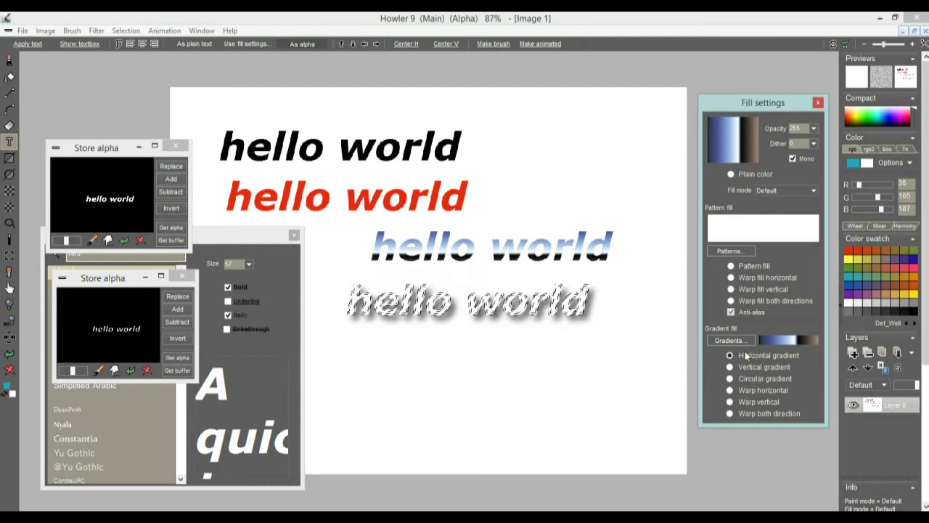
- Fill the fourth hello world's thin letter outline selection with the horizontal gradient
{"action": "left_click", "coordinate": [52, 33]}
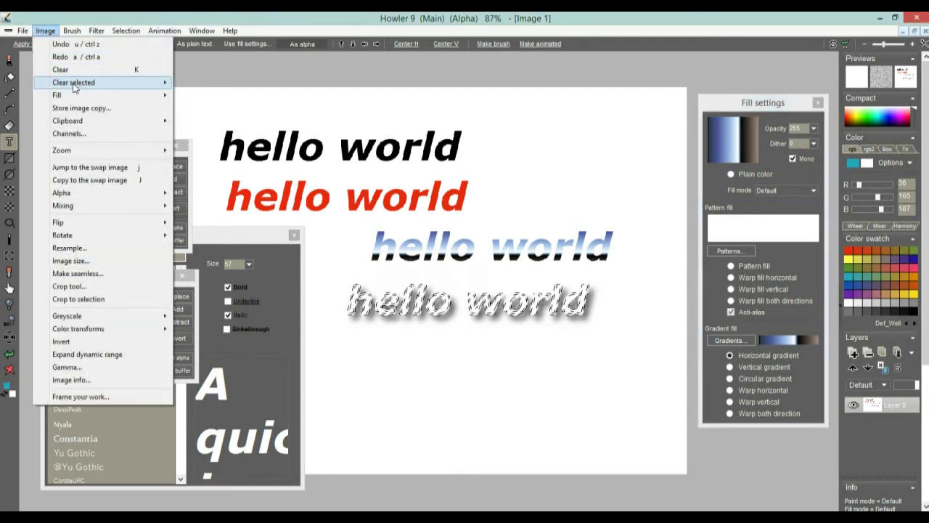
{"action": "mouse_move", "coordinate": [74, 93]}
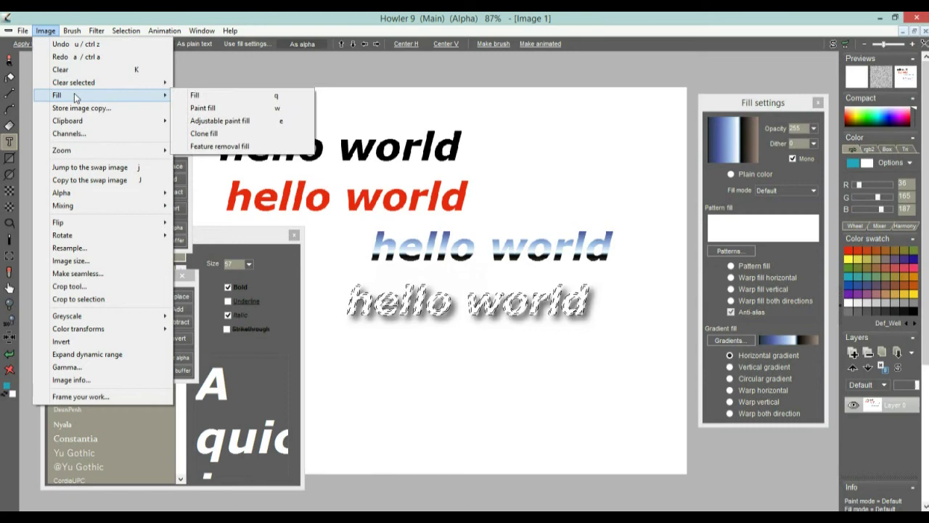
{"action": "left_click", "coordinate": [223, 98]}
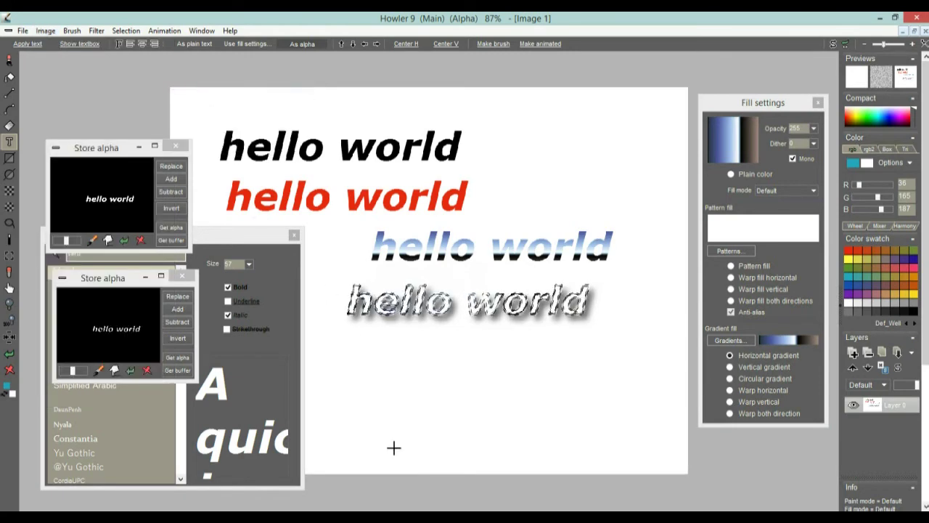
- Zoom and pan to inspect the gradient-edged letters near the red, blue and white lines
{"action": "scroll", "coordinate": [399, 329], "scroll_direction": "up", "scroll_amount": 5}
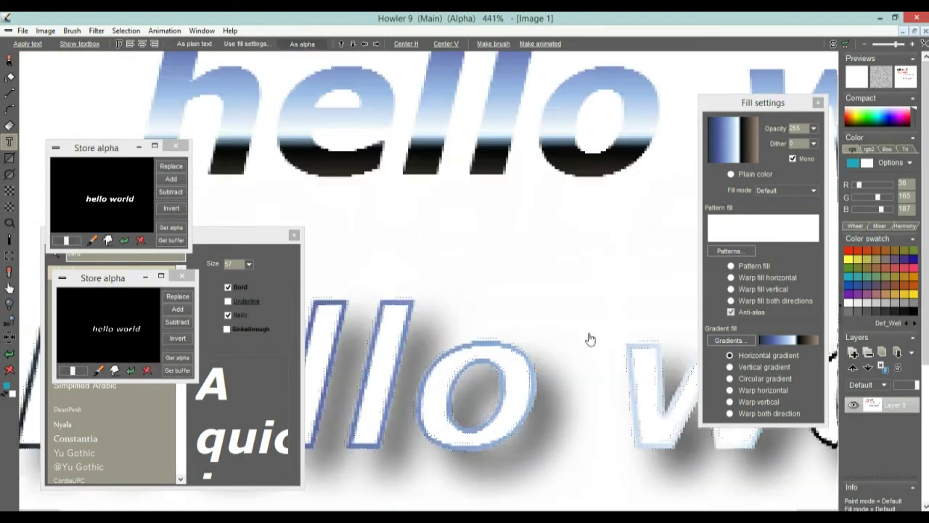
{"action": "left_click_drag", "start_coordinate": [469, 370], "coordinate": [236, 181]}
{"action": "scroll", "coordinate": [276, 203], "scroll_direction": "down", "scroll_amount": 2}
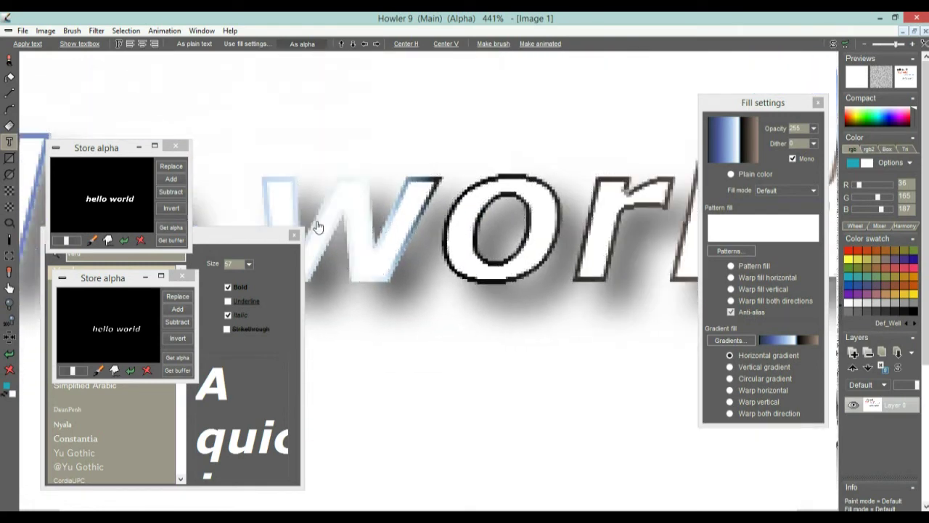
{"action": "scroll", "coordinate": [429, 225], "scroll_direction": "up", "scroll_amount": 2}
{"action": "scroll", "coordinate": [393, 231], "scroll_direction": "down", "scroll_amount": 2}
{"action": "scroll", "coordinate": [393, 231], "scroll_direction": "down", "scroll_amount": 2}
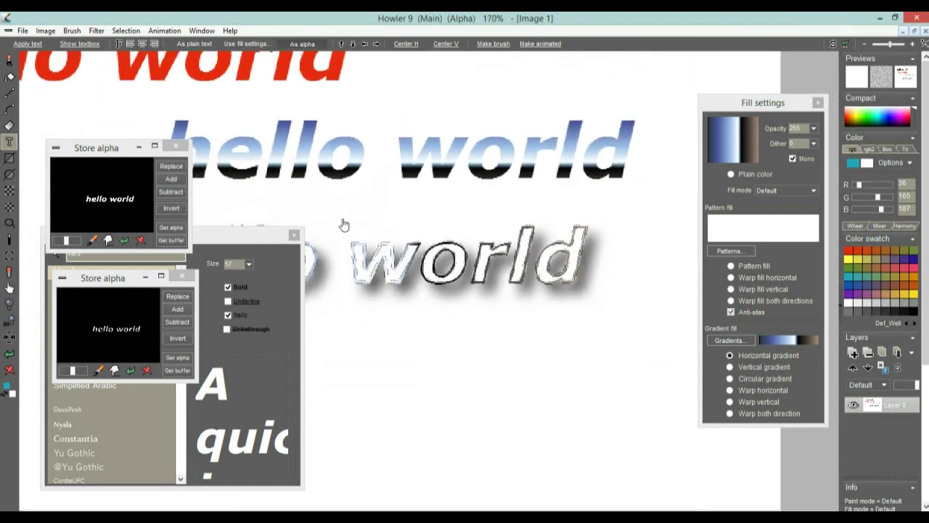
{"action": "left_click_drag", "start_coordinate": [394, 225], "coordinate": [550, 233]}
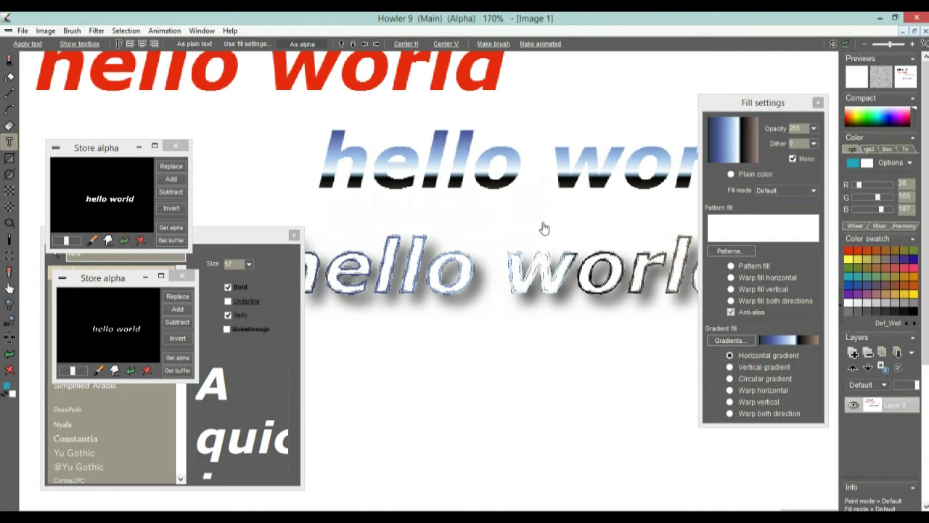
{"action": "scroll", "coordinate": [544, 228], "scroll_direction": "down", "scroll_amount": 2}
{"action": "scroll", "coordinate": [513, 213], "scroll_direction": "up", "scroll_amount": 1}
{"action": "left_click_drag", "start_coordinate": [512, 213], "coordinate": [489, 243]}
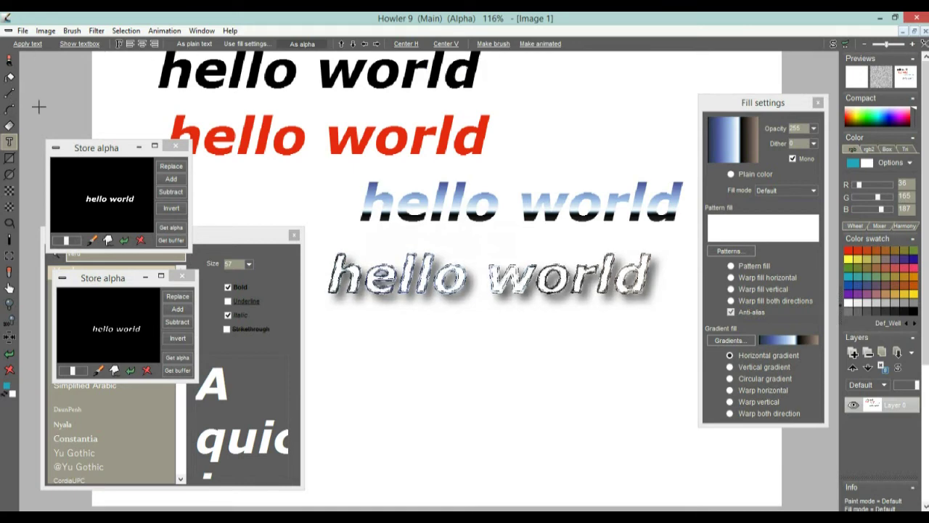
- Move the hello world textbox below the other lines, make it a brush, and drop the selection mask
{"action": "left_click", "coordinate": [75, 45]}
{"action": "left_click_drag", "start_coordinate": [465, 381], "coordinate": [494, 391]}
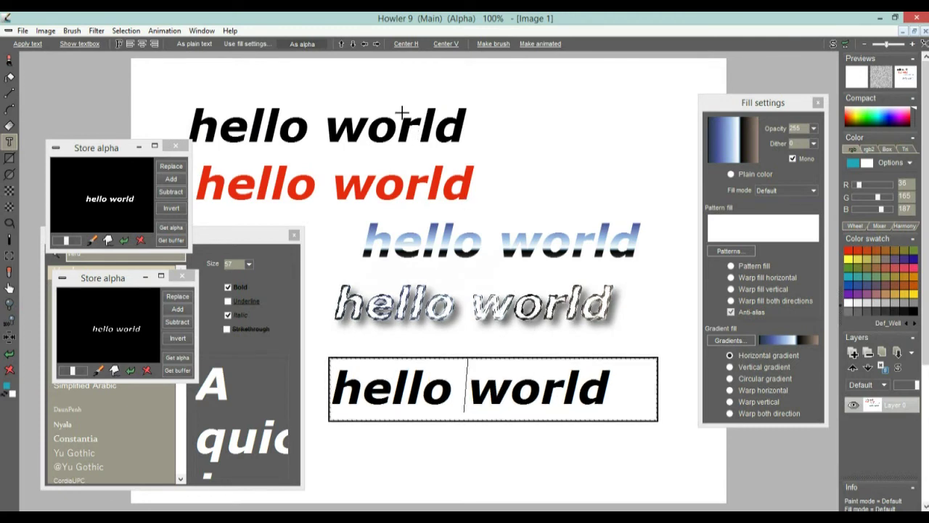
{"action": "left_click", "coordinate": [497, 45]}
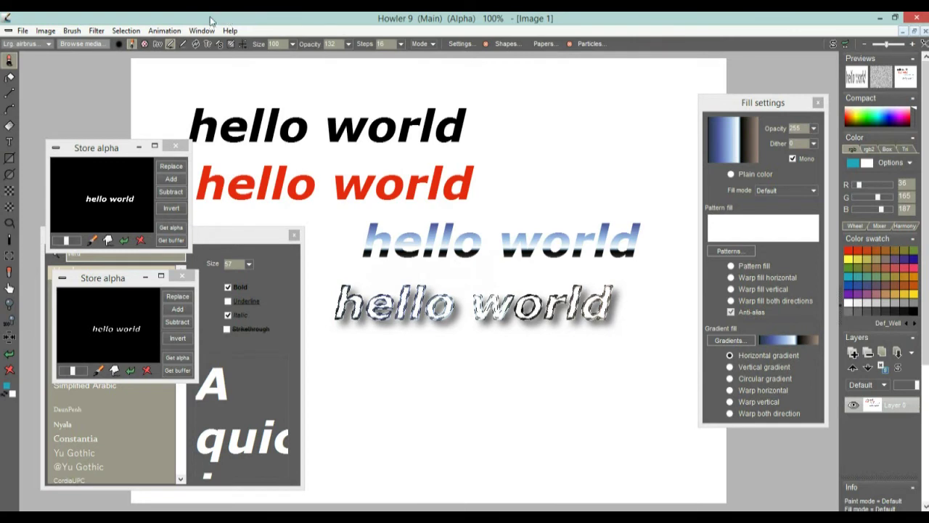
{"action": "left_click", "coordinate": [157, 45]}
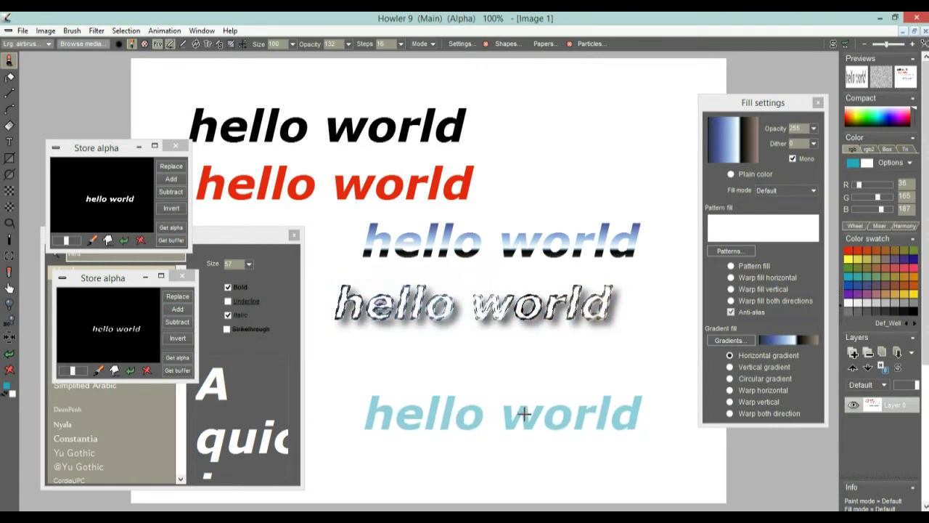
{"action": "key", "text": "Escape"}
- Clear the alpha mask and stamp four light-blue hello world copies around the canvas
{"action": "left_click", "coordinate": [125, 30]}
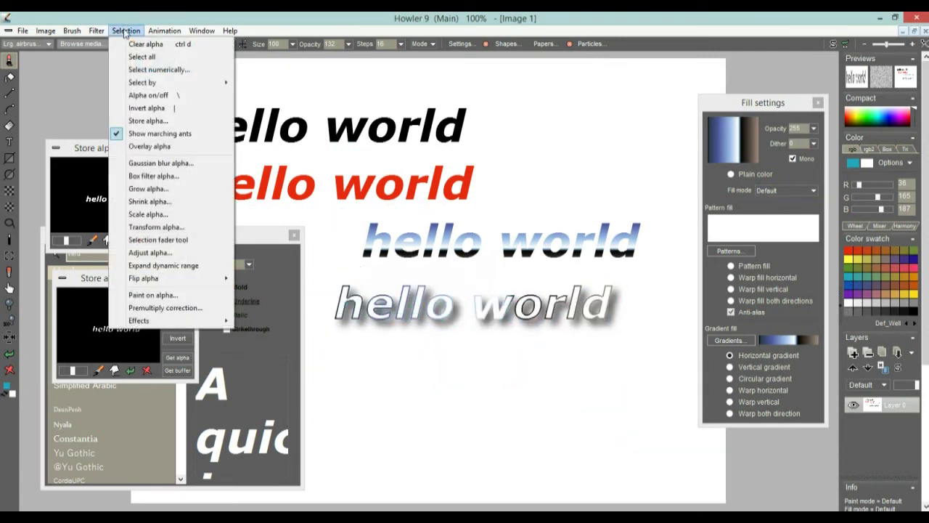
{"action": "left_click", "coordinate": [135, 40]}
{"action": "left_click", "coordinate": [519, 398]}
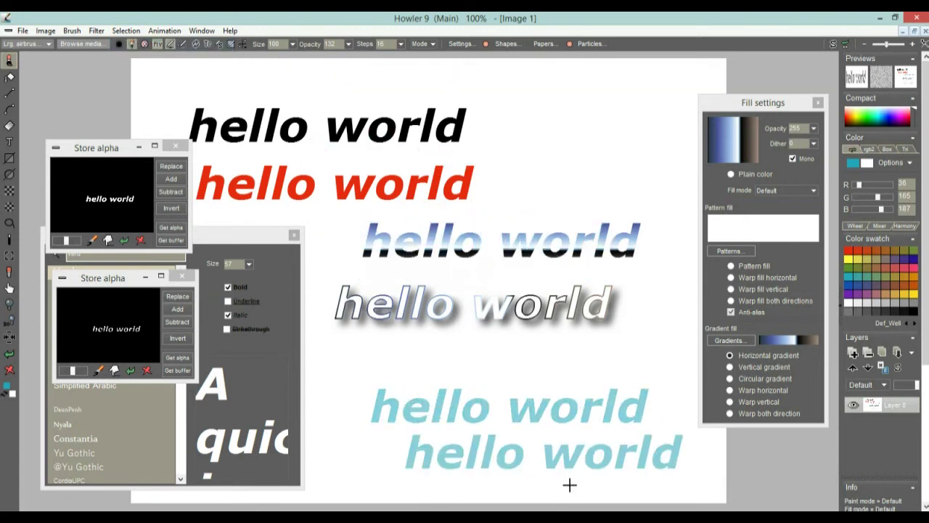
{"action": "left_click", "coordinate": [561, 476]}
{"action": "left_click", "coordinate": [573, 116]}
{"action": "left_click", "coordinate": [280, 69]}
- Stamp more hello world copies overlapping the black and red text, undoing the last top stamp
{"action": "left_click", "coordinate": [335, 152]}
{"action": "left_click", "coordinate": [516, 174]}
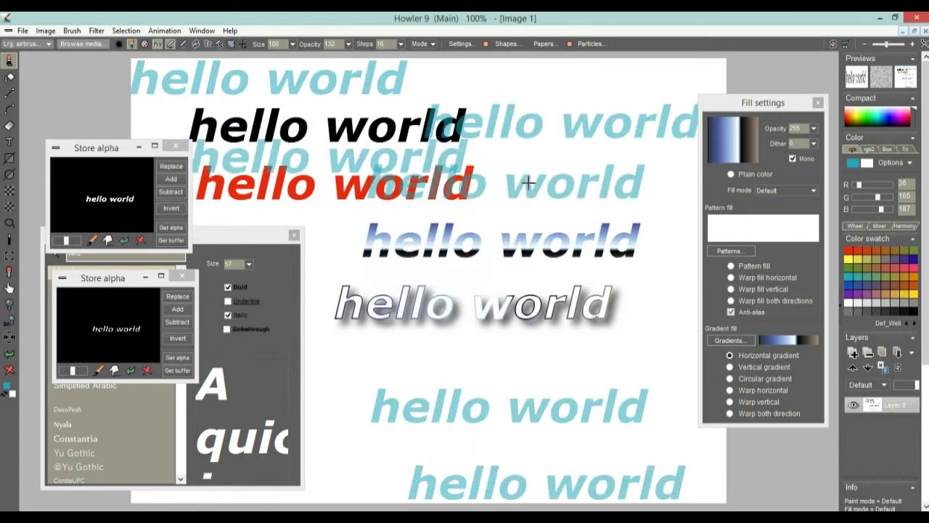
{"action": "left_click", "coordinate": [452, 350]}
{"action": "left_click", "coordinate": [579, 351]}
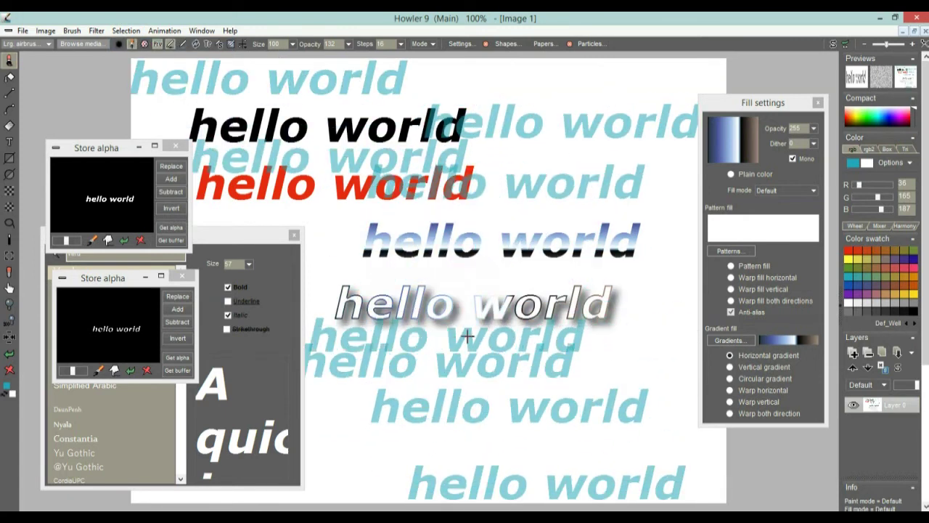
{"action": "left_click_drag", "start_coordinate": [481, 104], "coordinate": [500, 145]}
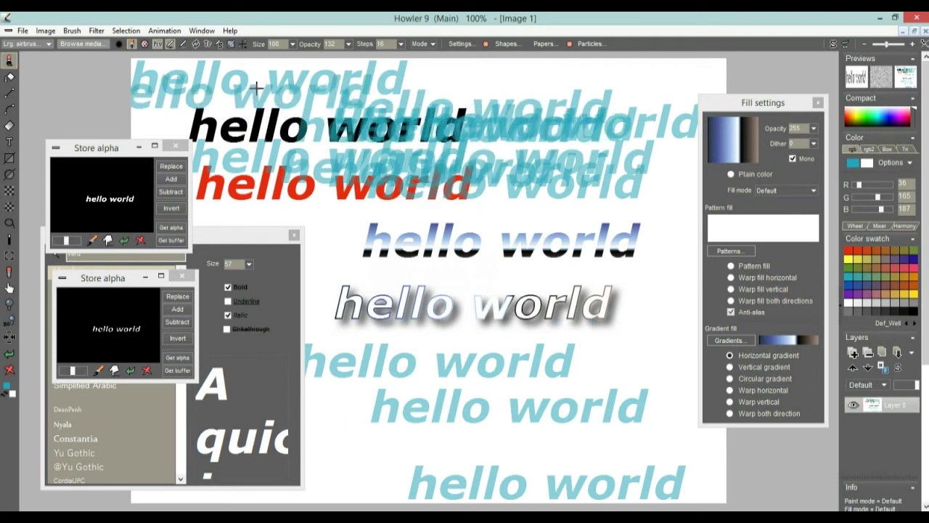
{"action": "left_click", "coordinate": [318, 62]}
{"action": "key", "text": "ctrl+z"}
{"action": "left_click", "coordinate": [8, 141]}
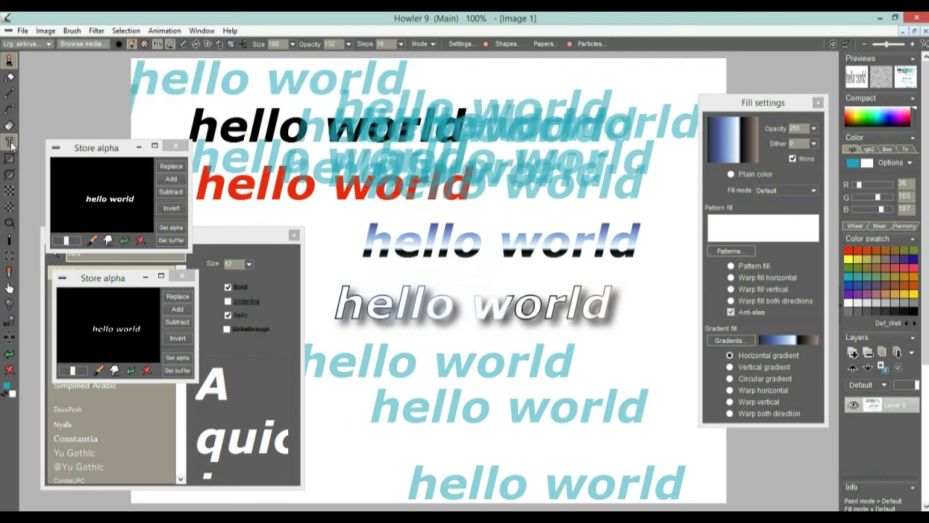
{"action": "left_click", "coordinate": [330, 360]}
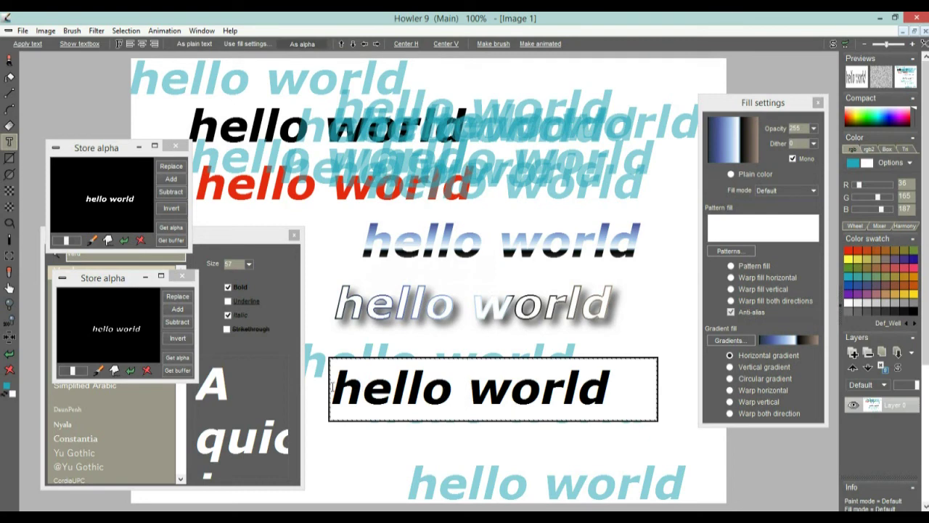
{"action": "left_click_drag", "start_coordinate": [332, 390], "coordinate": [623, 393]}
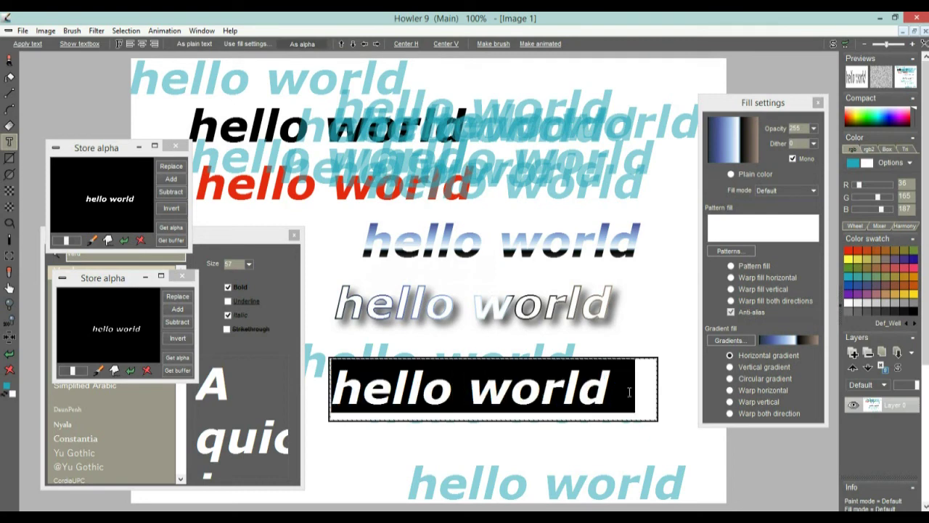
{"action": "type", "text": "0123456"}
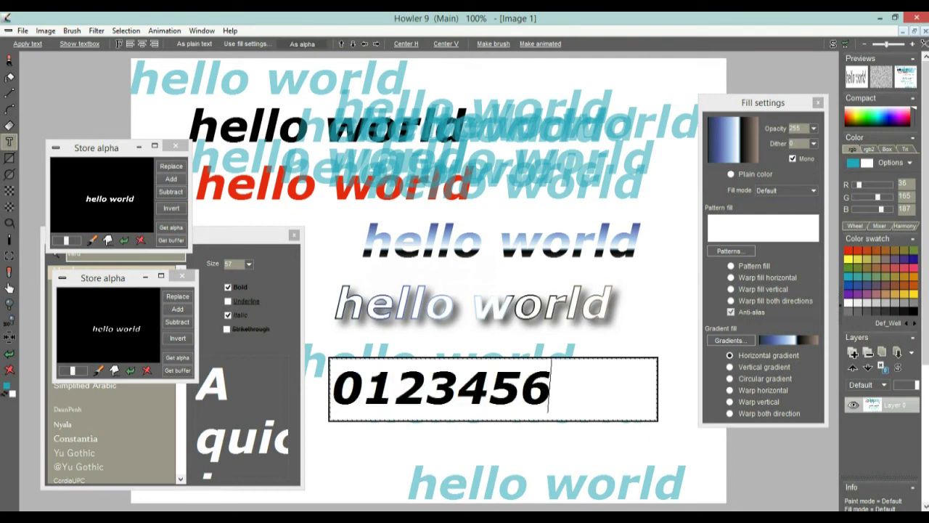
{"action": "type", "text": "789"}
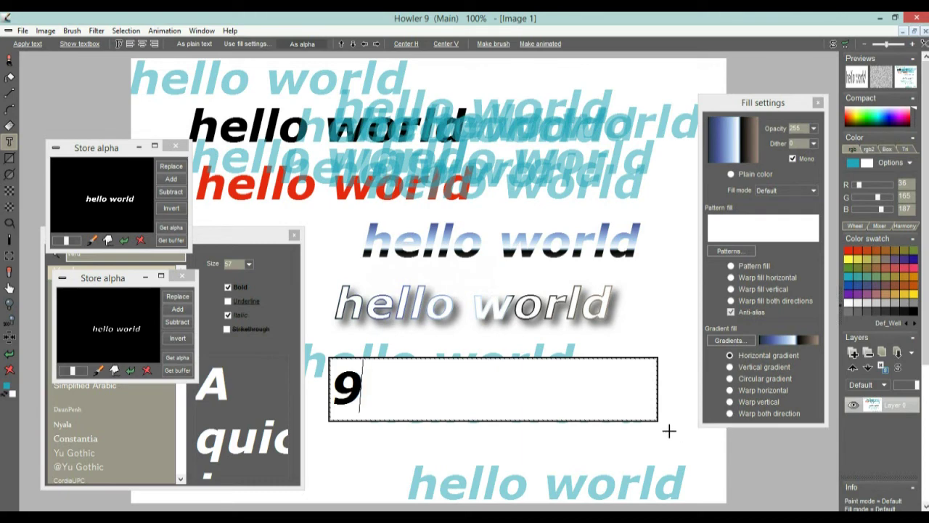
{"action": "mouse_move", "coordinate": [656, 420]}
{"action": "left_mouse_down"}
{"action": "mouse_move", "coordinate": [676, 429]}
{"action": "mouse_move", "coordinate": [724, 423]}
{"action": "mouse_move", "coordinate": [673, 417]}
{"action": "left_mouse_up"}
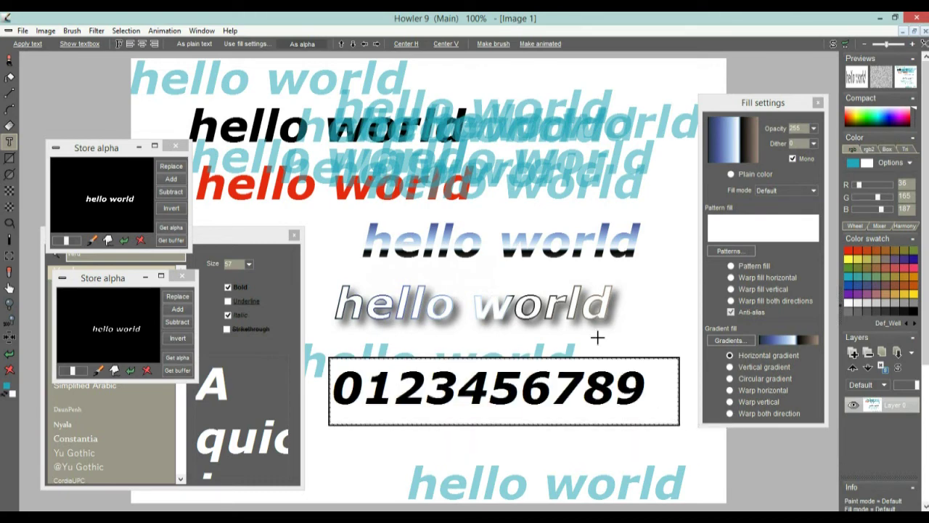
{"action": "left_click", "coordinate": [492, 44]}
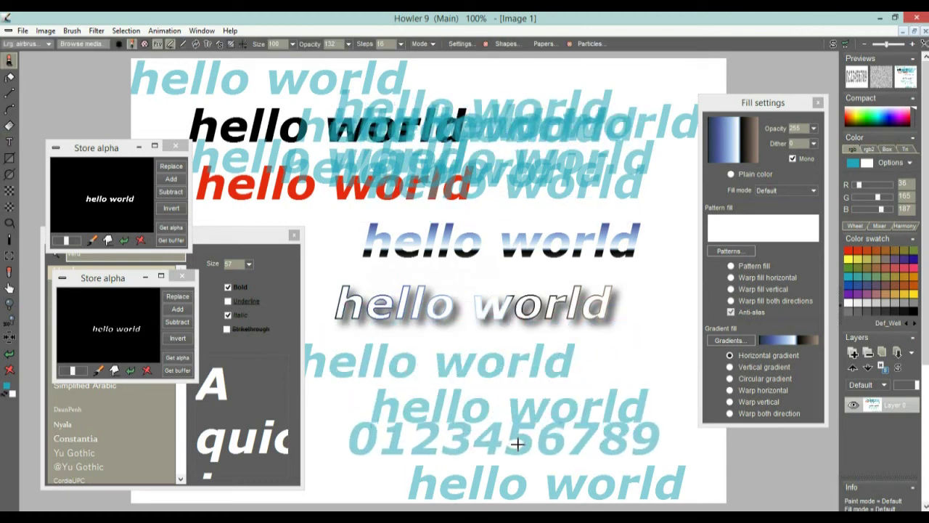
{"action": "left_click", "coordinate": [516, 454]}
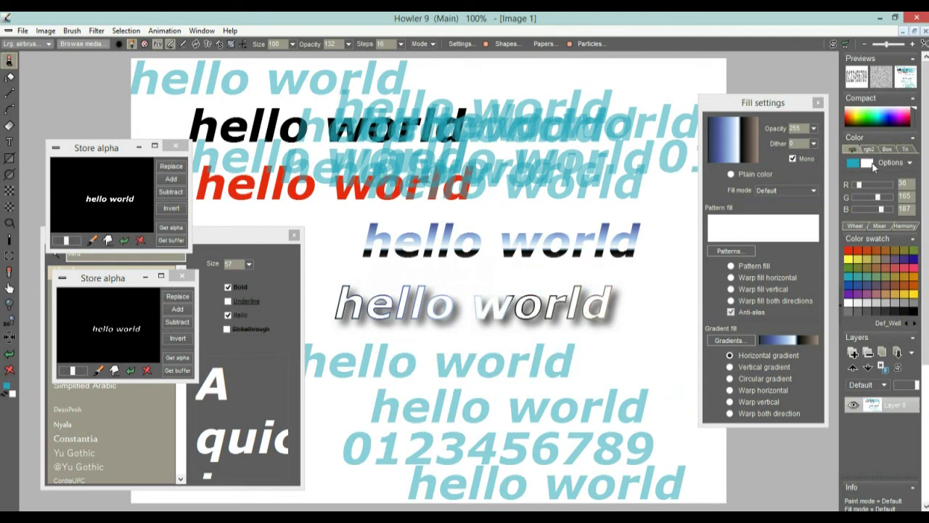
{"action": "left_click", "coordinate": [348, 47]}
{"action": "left_click", "coordinate": [376, 65]}
{"action": "left_click", "coordinate": [468, 357]}
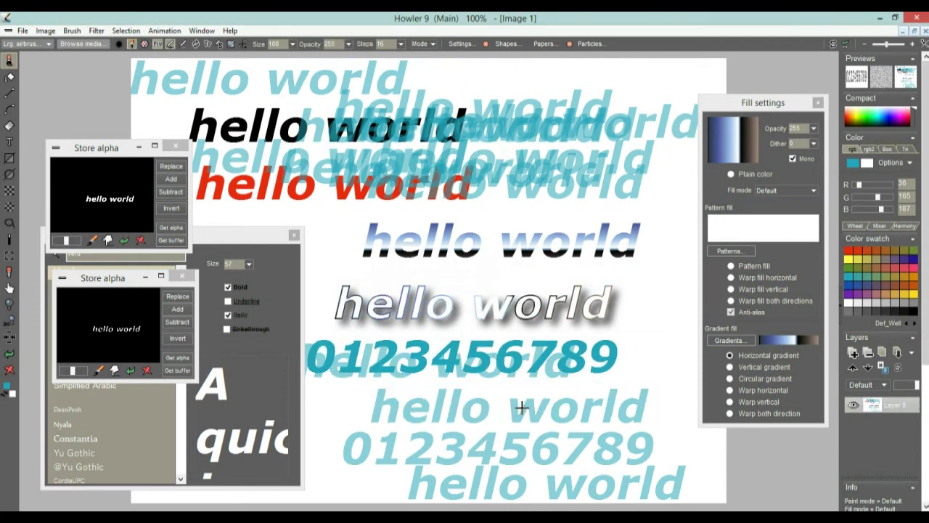
{"action": "left_click", "coordinate": [521, 408]}
{"action": "left_click", "coordinate": [514, 454]}
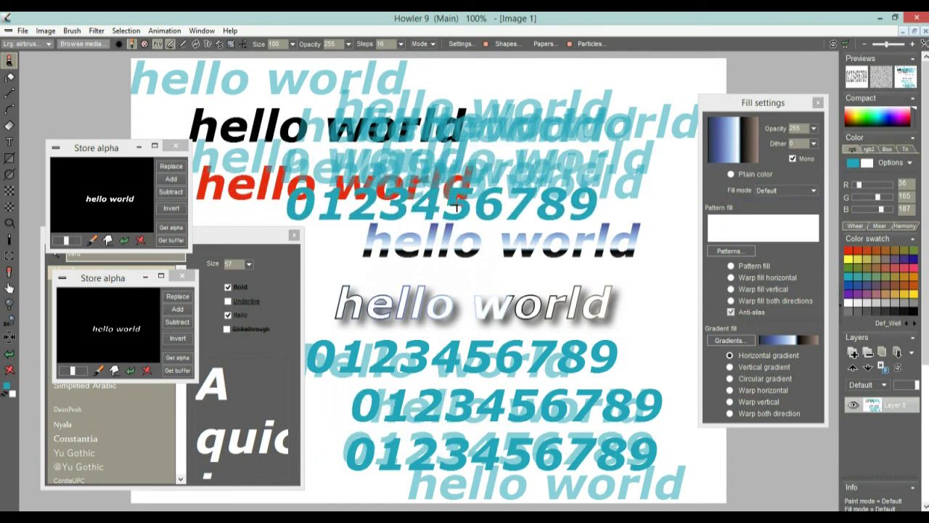
{"action": "scroll", "coordinate": [552, 167], "scroll_direction": "up", "scroll_amount": 2}
{"action": "scroll", "coordinate": [579, 142], "scroll_direction": "down", "scroll_amount": 3}
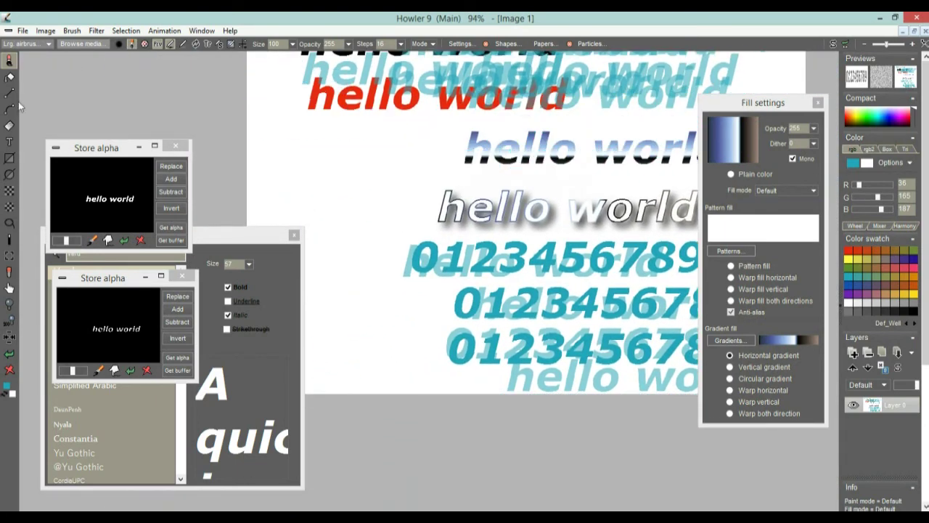
- Move the digit text box up, make it an animated brush, and paint sequential teal digit trails
{"action": "left_click", "coordinate": [10, 143]}
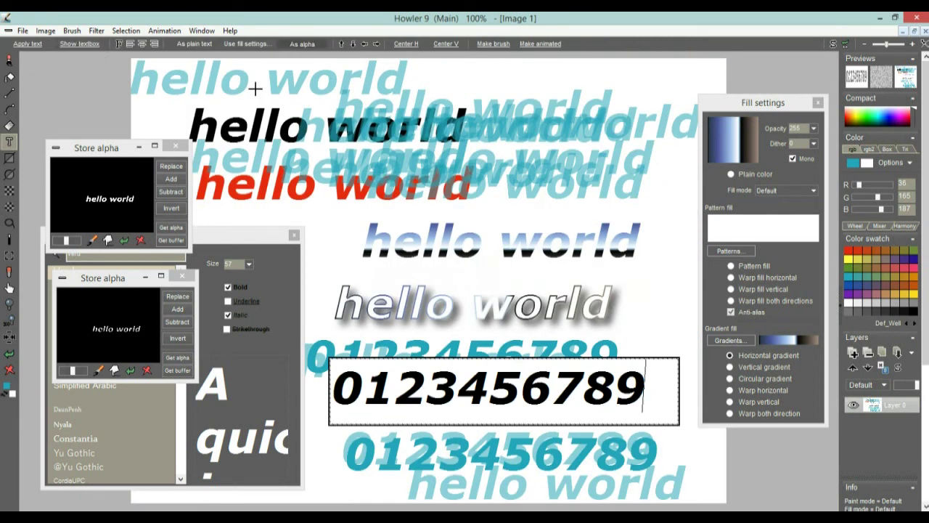
{"action": "left_click_drag", "start_coordinate": [501, 294], "coordinate": [502, 181]}
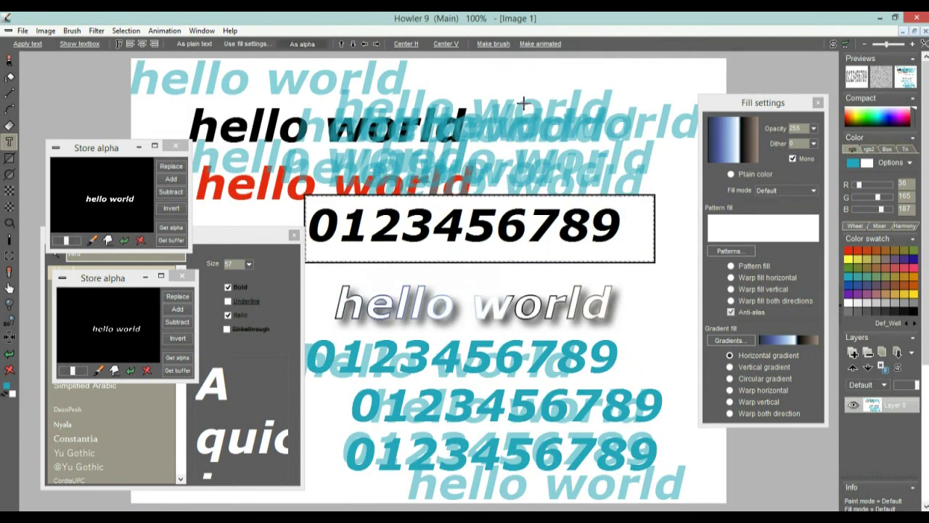
{"action": "left_click", "coordinate": [551, 43]}
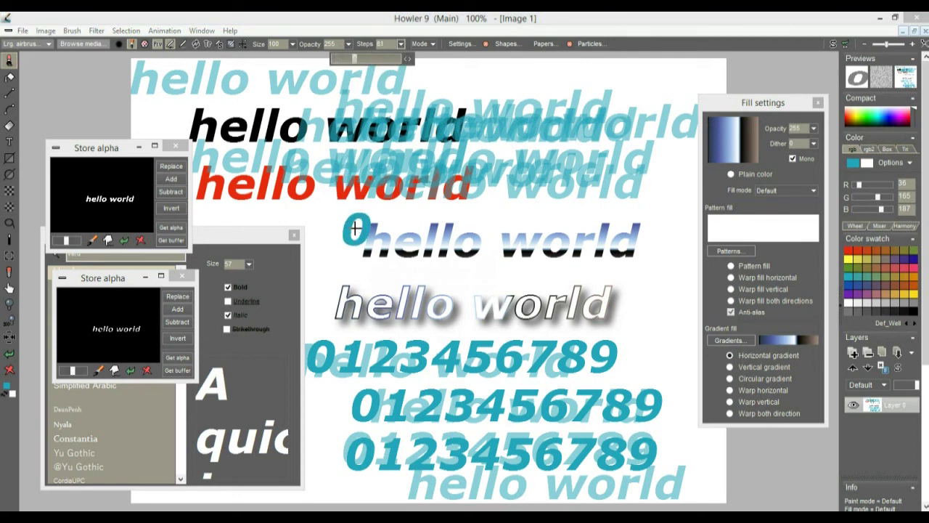
{"action": "left_click", "coordinate": [335, 221]}
{"action": "left_click", "coordinate": [372, 217]}
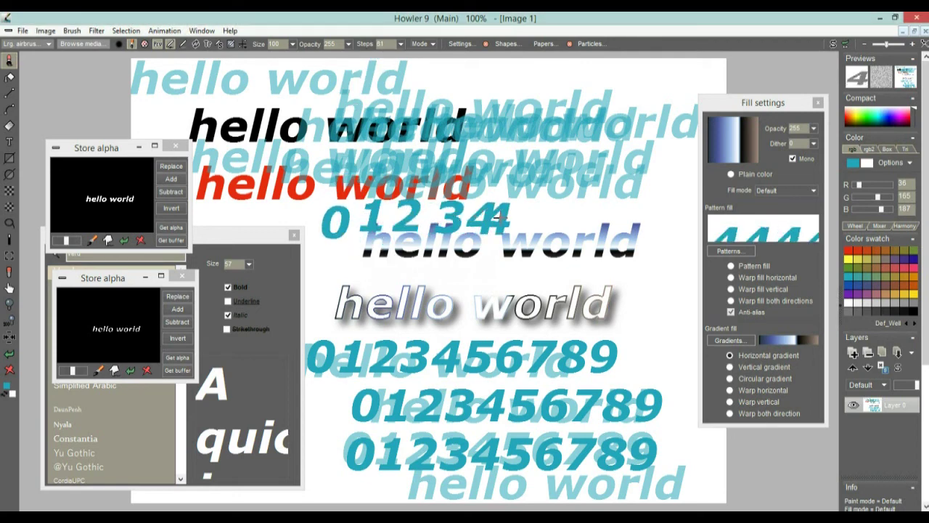
{"action": "left_click", "coordinate": [565, 222]}
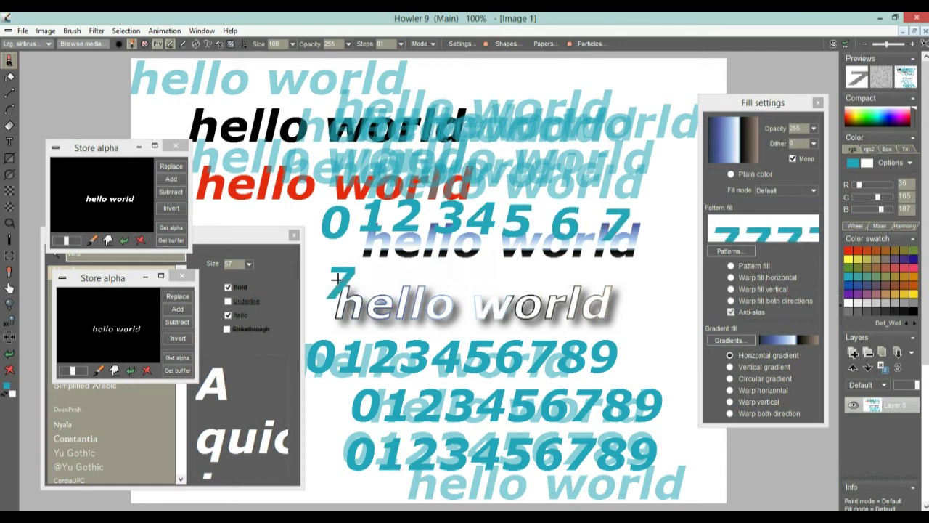
{"action": "mouse_move", "coordinate": [336, 278]}
{"action": "left_mouse_down"}
{"action": "mouse_move", "coordinate": [643, 378]}
{"action": "mouse_move", "coordinate": [523, 348]}
{"action": "mouse_move", "coordinate": [295, 158]}
{"action": "left_mouse_up"}
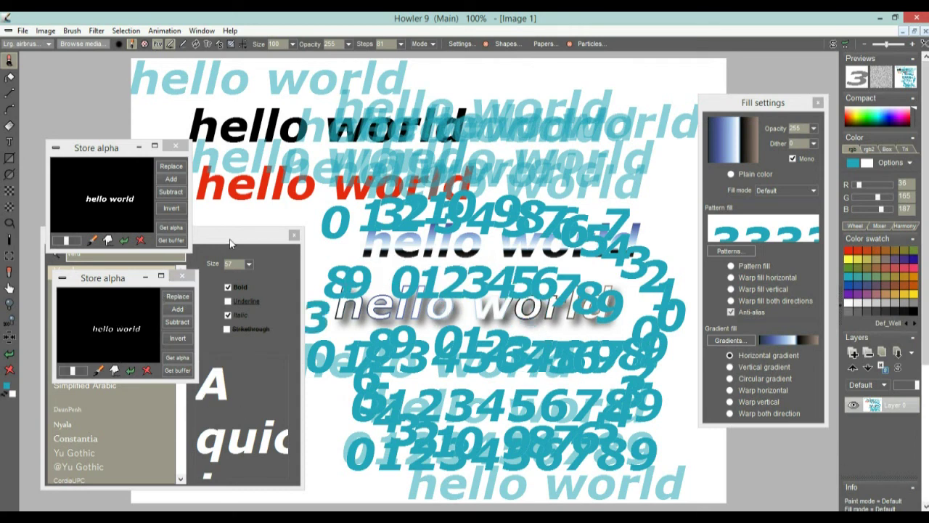
{"action": "left_click_drag", "start_coordinate": [230, 242], "coordinate": [407, 98]}
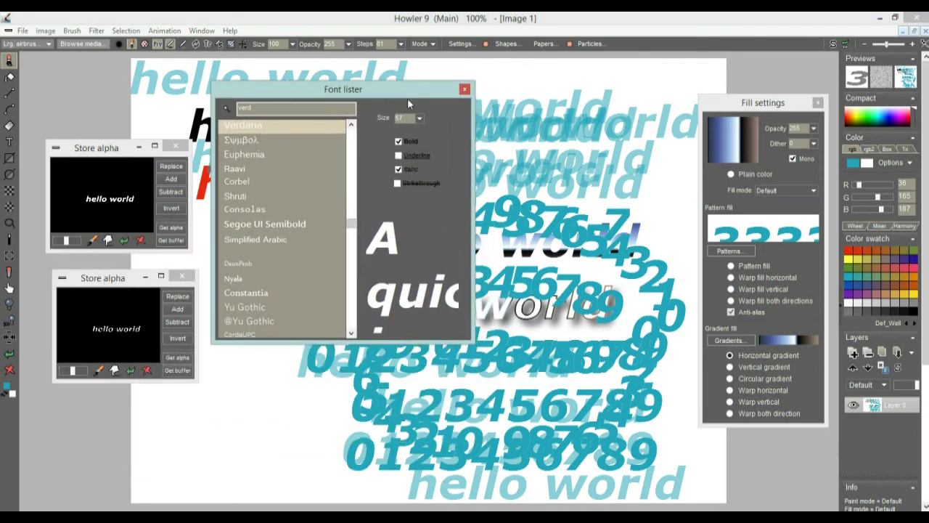
- In the Font lister, set size 120 and choose Segoe UI Semibold
{"action": "left_click", "coordinate": [418, 117]}
{"action": "mouse_move", "coordinate": [407, 134]}
{"action": "left_mouse_down"}
{"action": "mouse_move", "coordinate": [427, 134]}
{"action": "mouse_move", "coordinate": [375, 137]}
{"action": "mouse_move", "coordinate": [438, 137]}
{"action": "mouse_move", "coordinate": [398, 134]}
{"action": "mouse_move", "coordinate": [439, 136]}
{"action": "mouse_move", "coordinate": [421, 123]}
{"action": "left_mouse_up"}
{"action": "left_click_drag", "start_coordinate": [398, 93], "coordinate": [564, 93]}
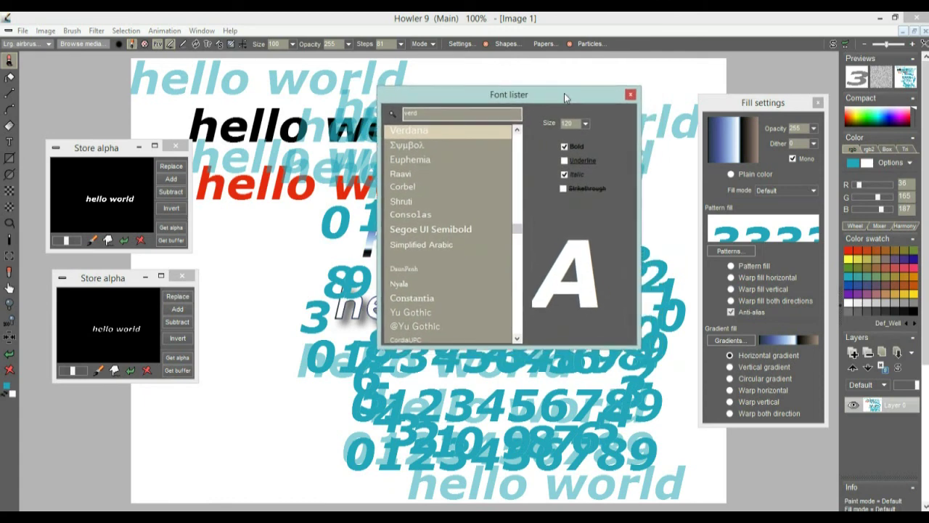
{"action": "left_click", "coordinate": [440, 229]}
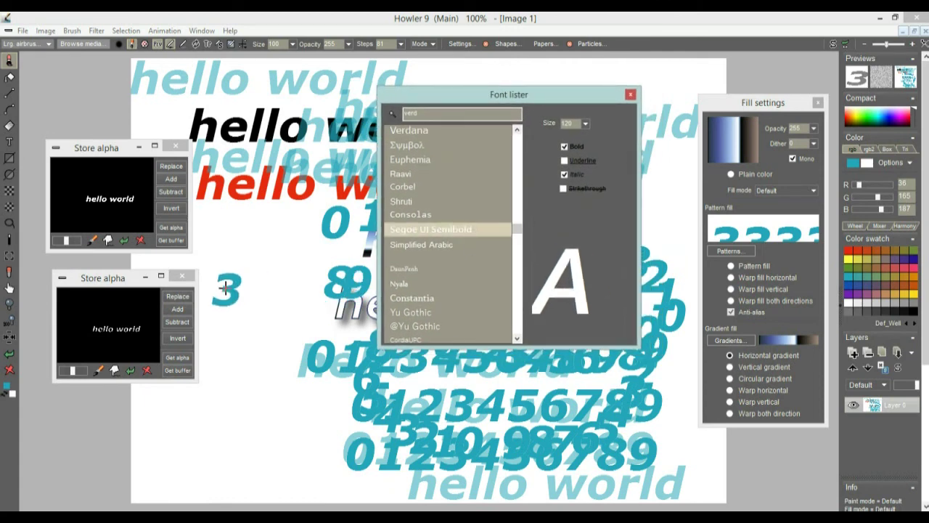
{"action": "left_click_drag", "start_coordinate": [521, 99], "coordinate": [509, 106]}
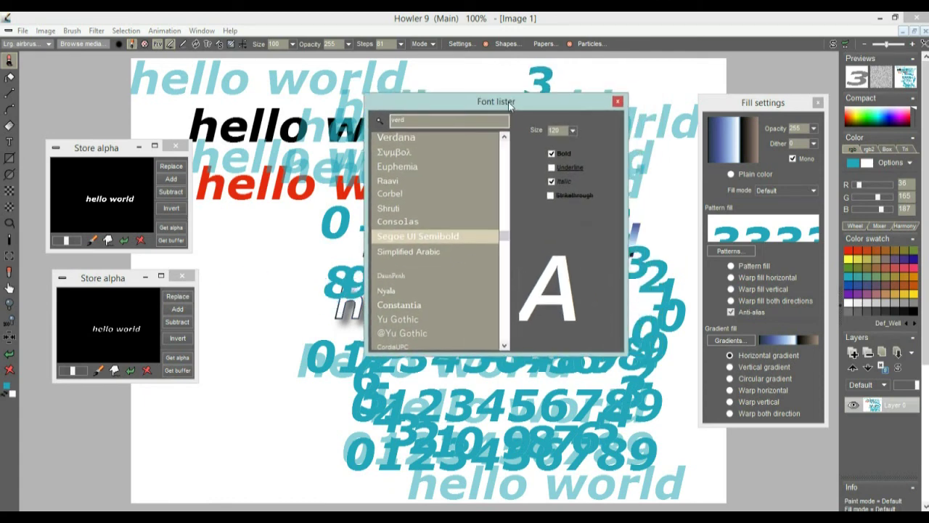